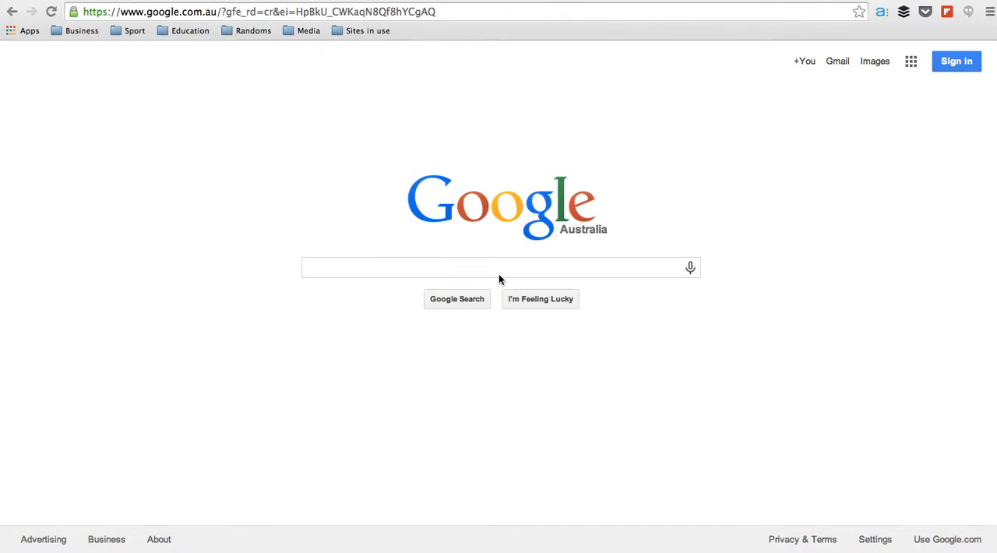
# Sign in to the Google account shown by entering its account password
pyautogui.click(499, 275)
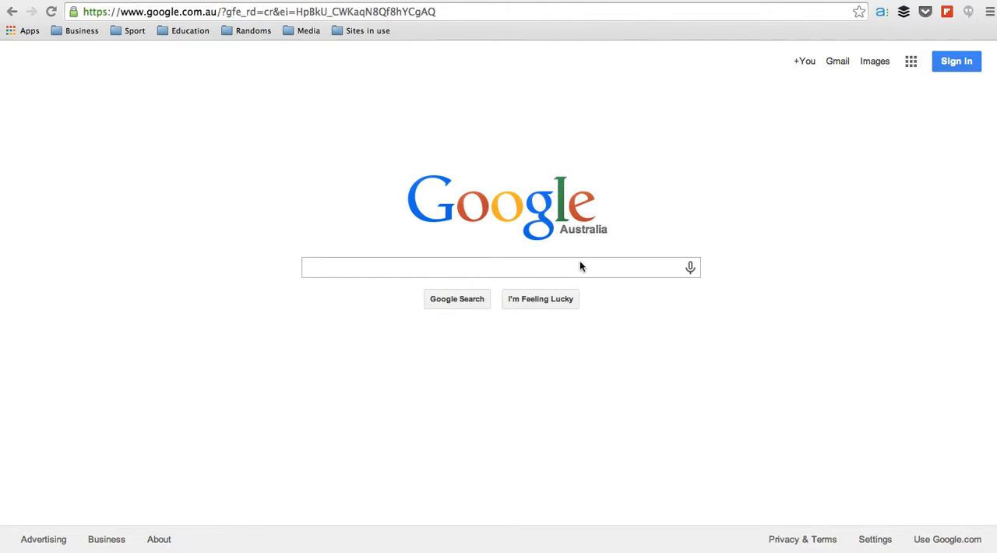
pyautogui.click(951, 63)
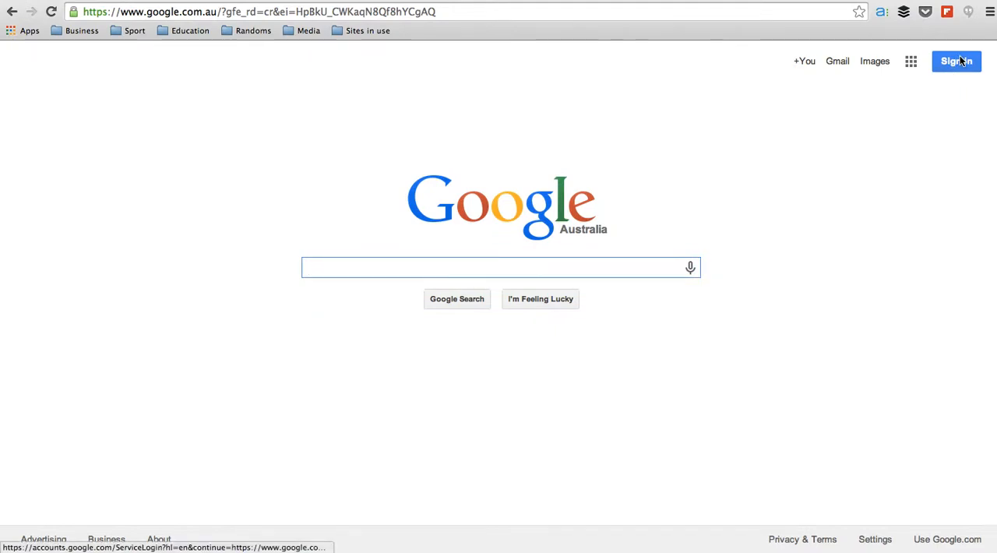
pyautogui.click(960, 62)
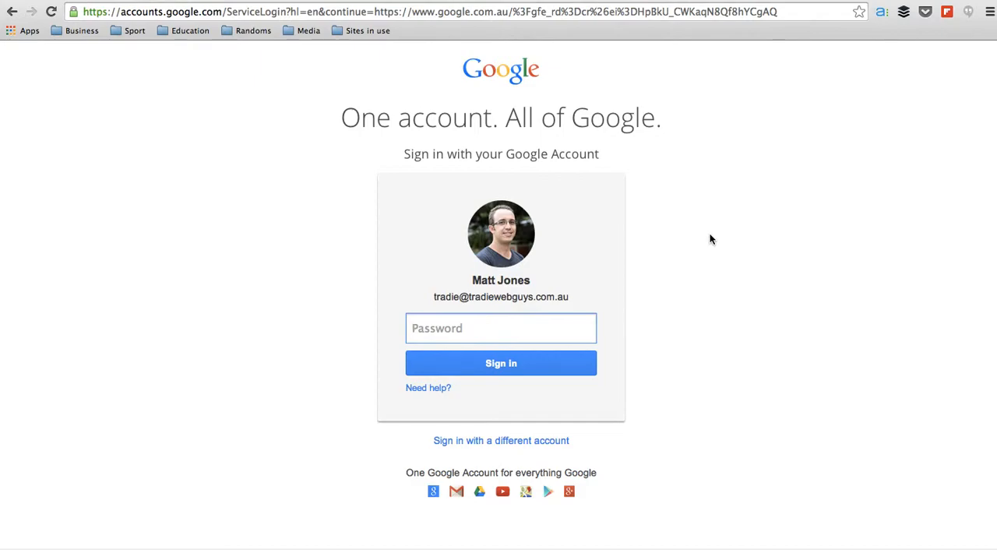
pyautogui.write('•••••••••')
pyautogui.press('Return')
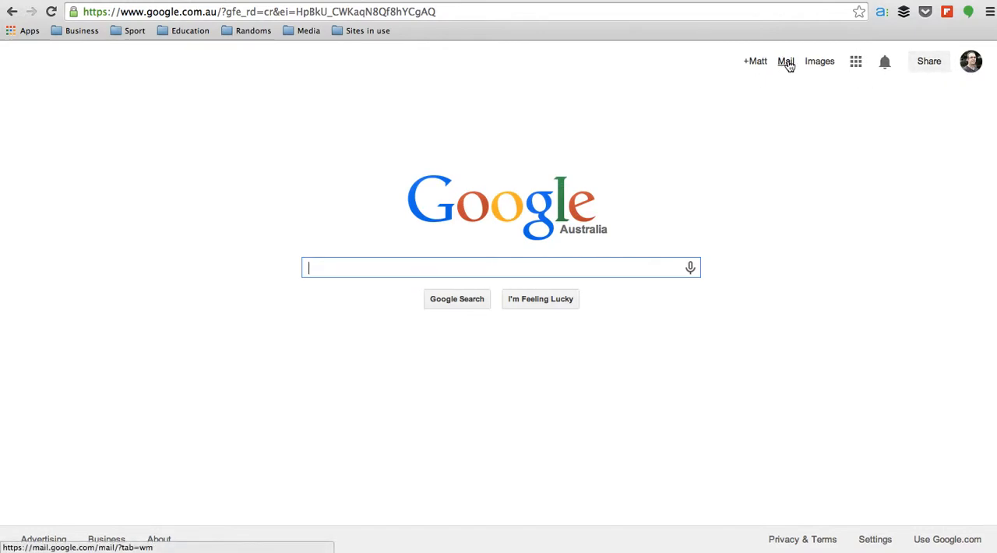
# Show the Google apps and open Mail
pyautogui.click(855, 62)
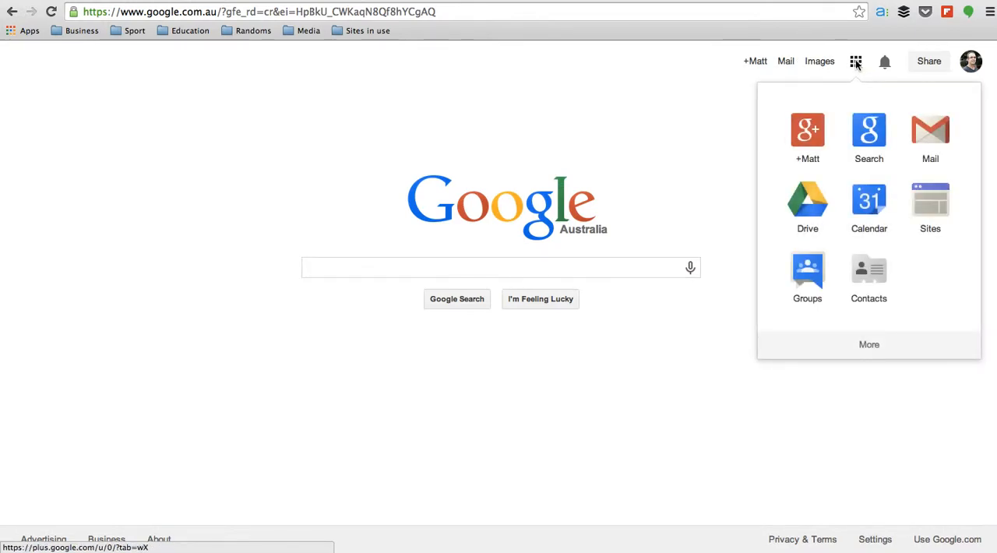
pyautogui.scroll(-3, 840, 230)
pyautogui.scroll(3, 841, 232)
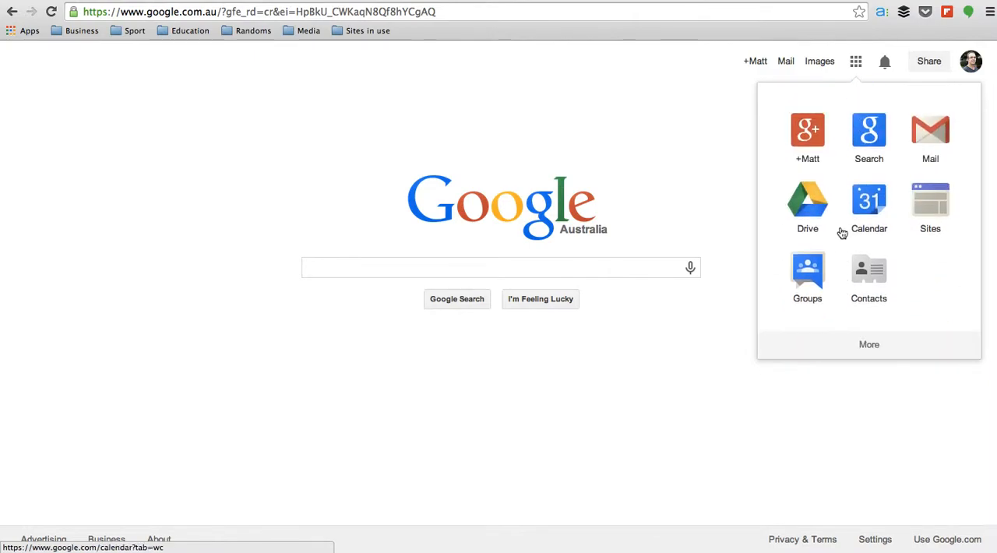
pyautogui.click(932, 134)
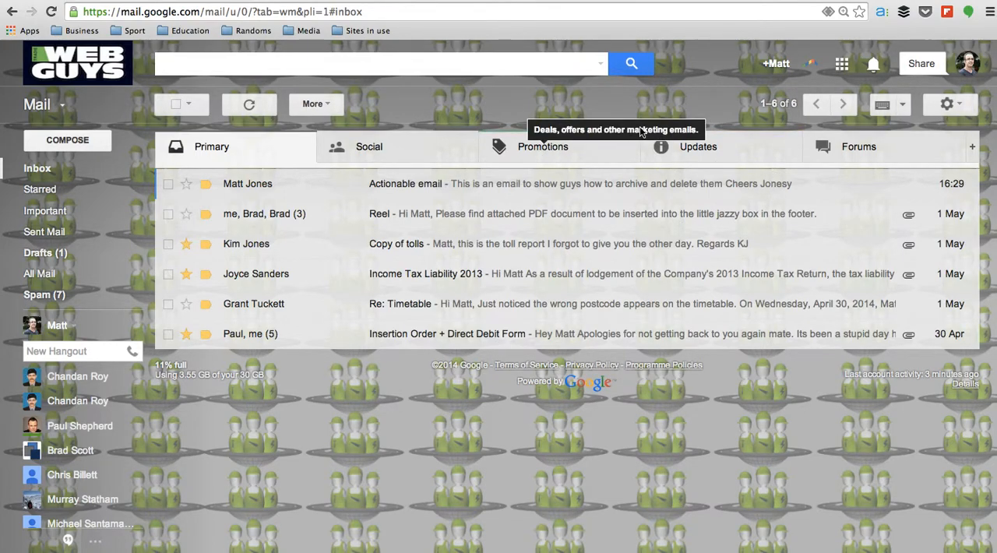
pyautogui.click(947, 105)
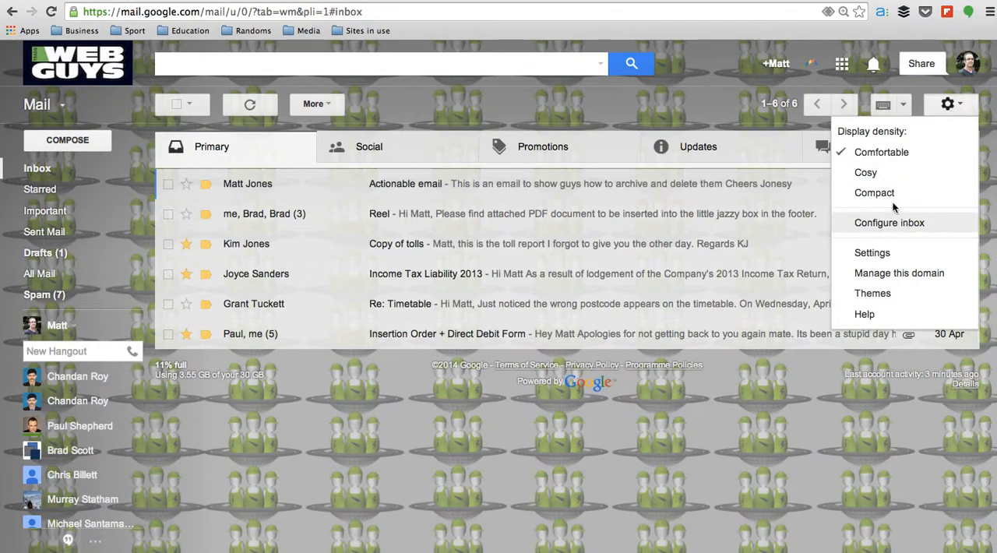
pyautogui.click(691, 100)
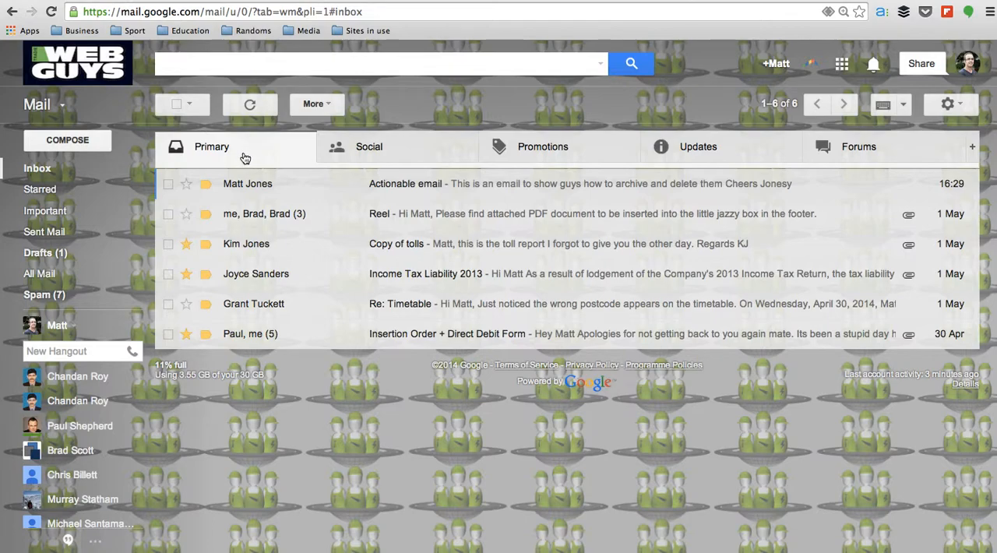
# Look through the Social, Promotions, Updates and Forums categories of the inbox and return to Primary
pyautogui.click(426, 148)
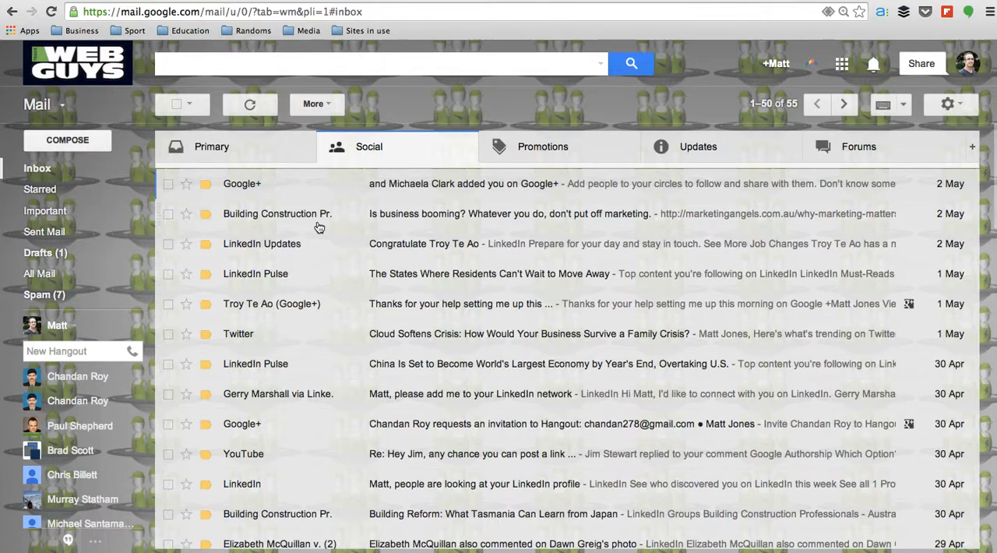
pyautogui.click(562, 147)
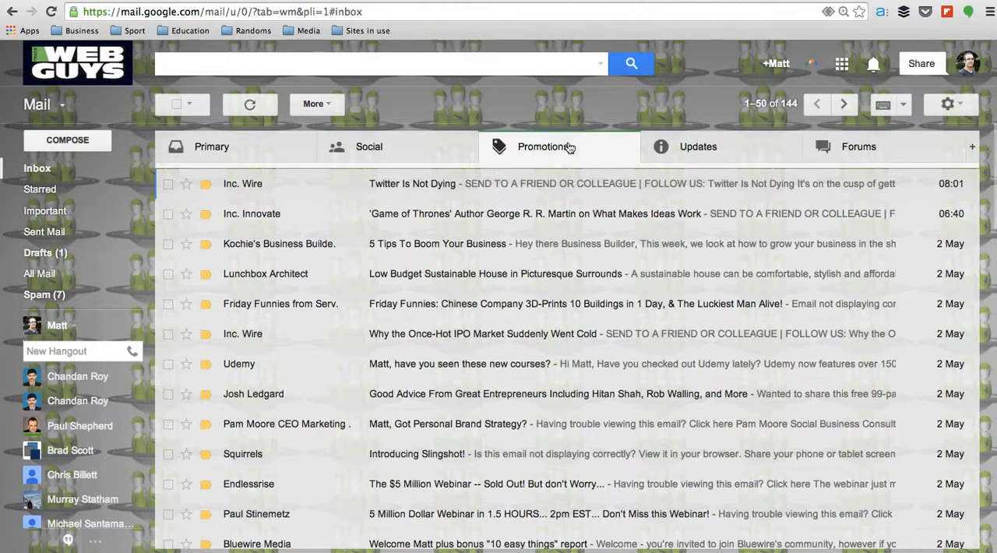
pyautogui.click(719, 151)
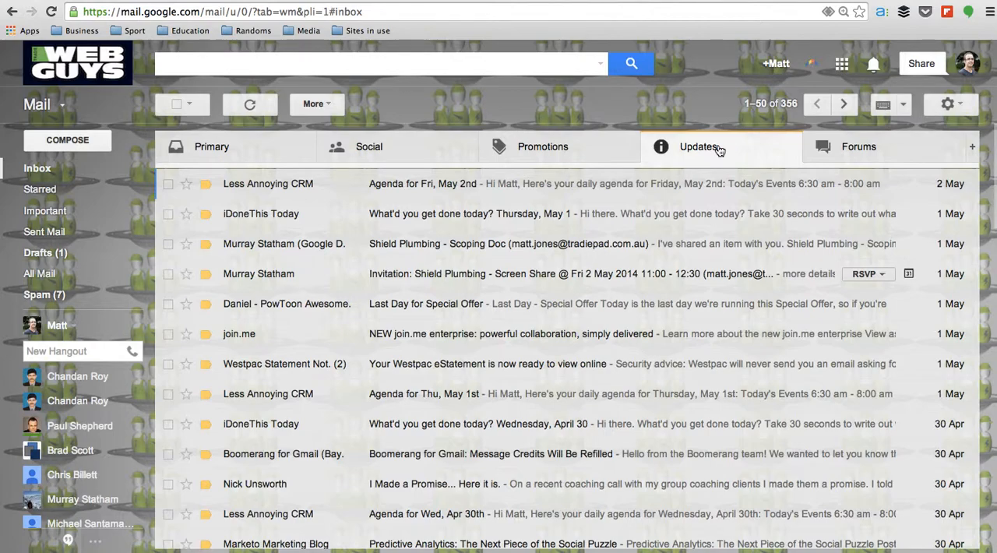
pyautogui.click(876, 157)
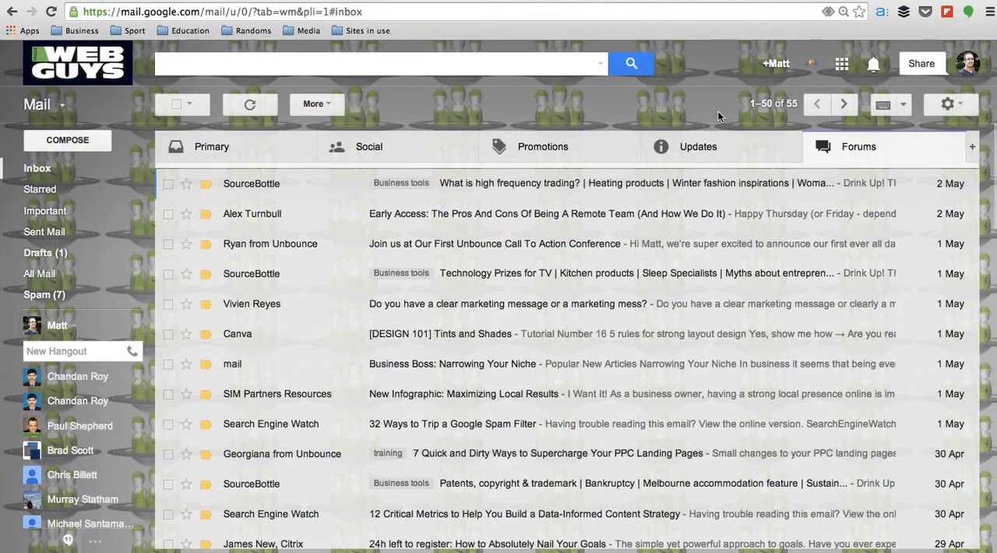
pyautogui.click(255, 152)
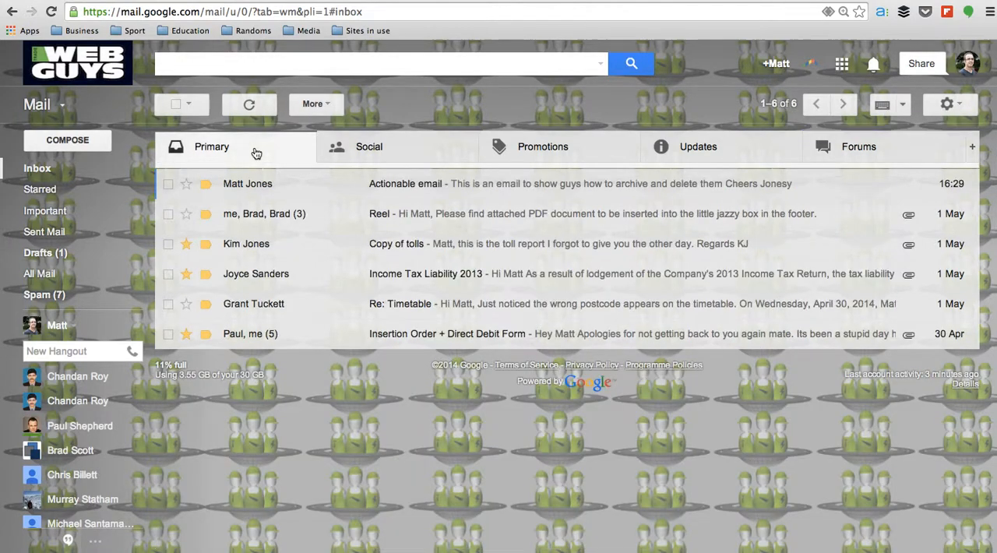
# Examine the inbox category configuration, switch Forums off and back on, and discard the changes
pyautogui.click(948, 106)
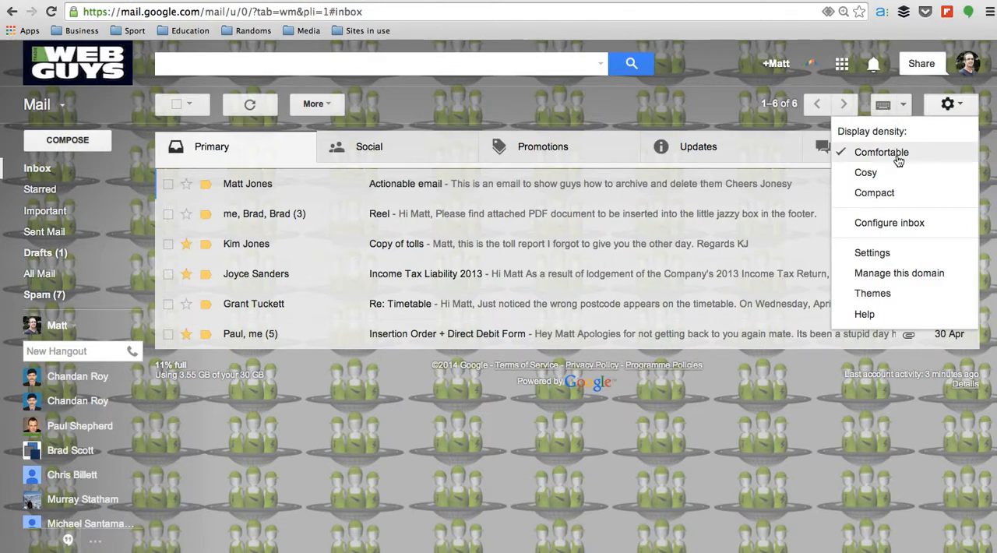
pyautogui.click(896, 226)
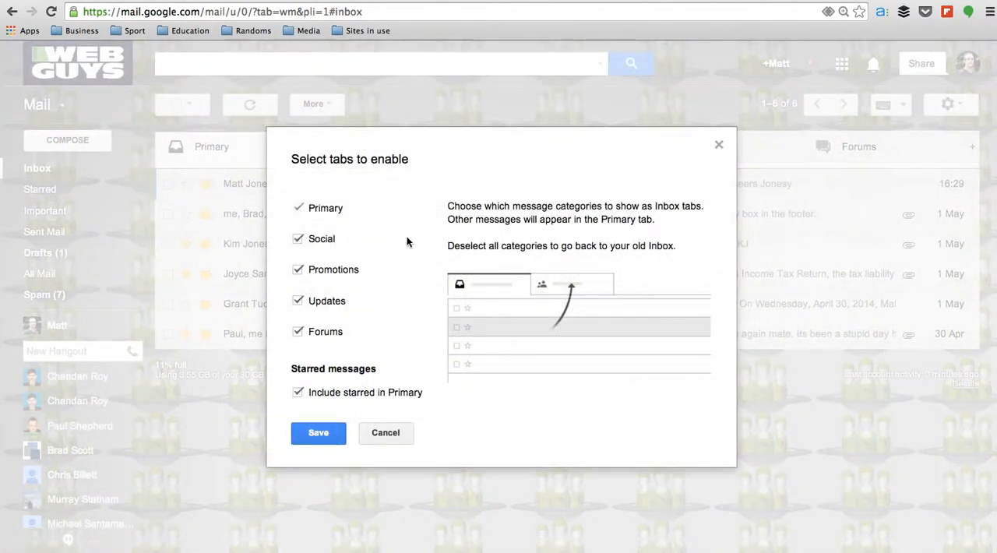
pyautogui.moveTo(317, 345)
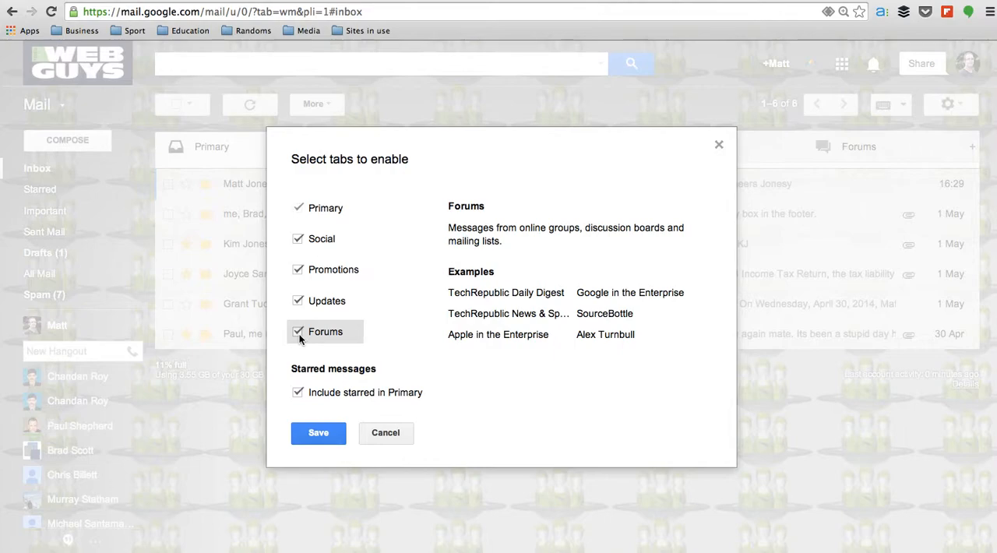
pyautogui.click(297, 333)
pyautogui.click(298, 333)
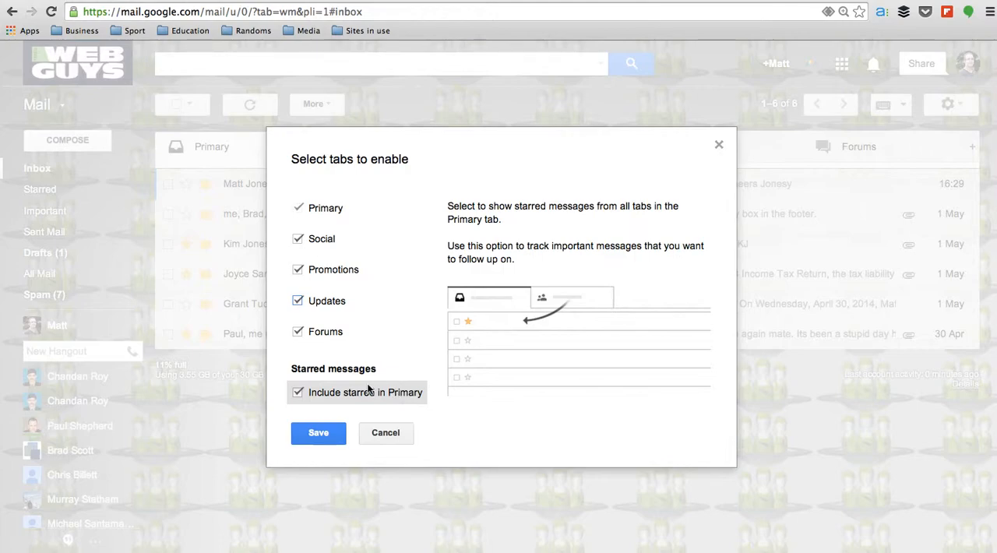
pyautogui.click(384, 438)
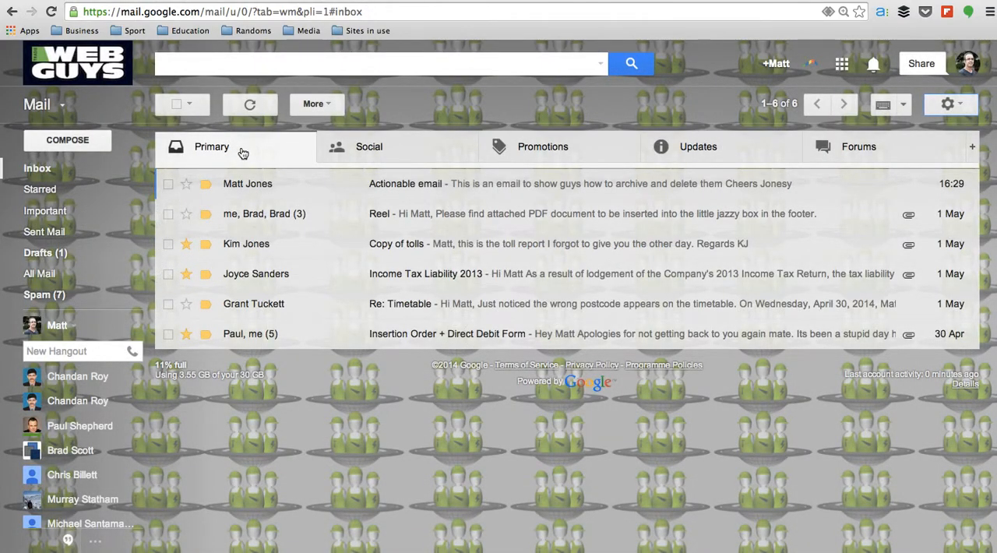
# Star the 2 May LinkedIn Updates message in Social, view it in Primary, and remove its star there
pyautogui.click(416, 147)
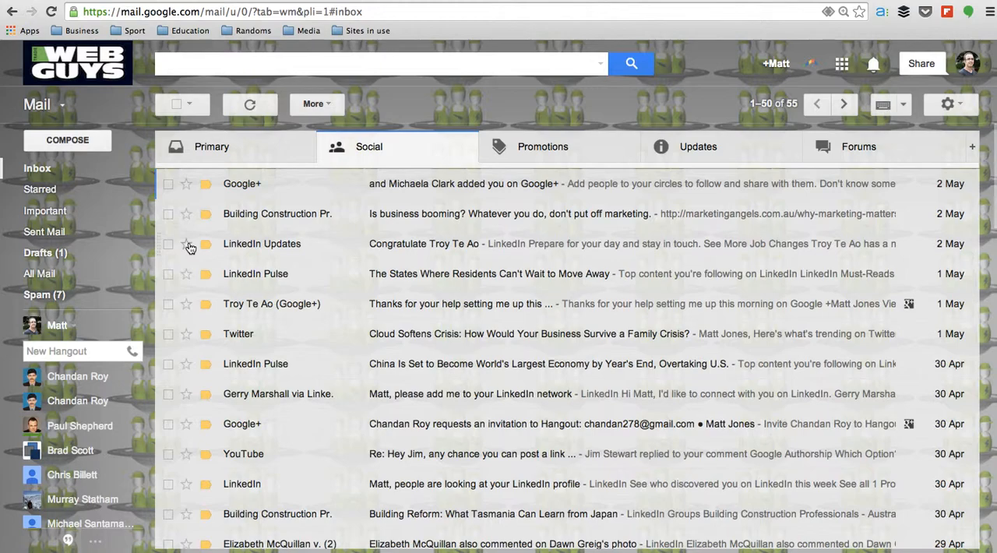
pyautogui.click(187, 245)
pyautogui.click(296, 150)
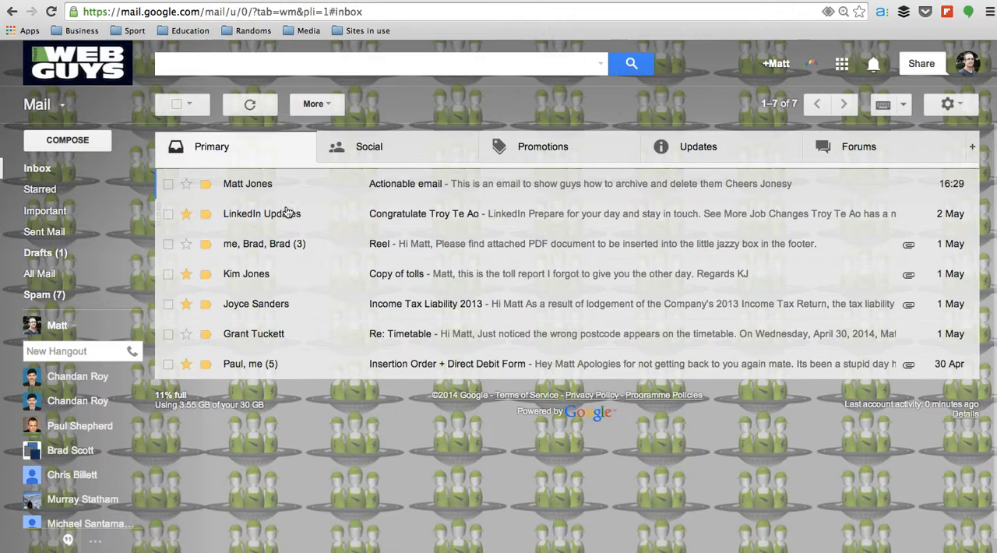
pyautogui.click(187, 216)
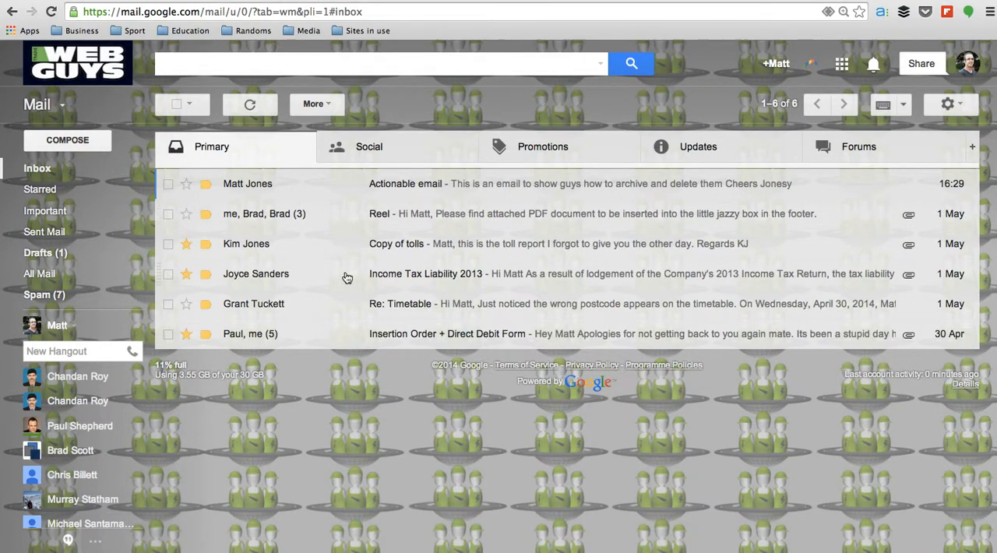
# Open the general mail settings and look at the display language options without changing the language
pyautogui.click(952, 105)
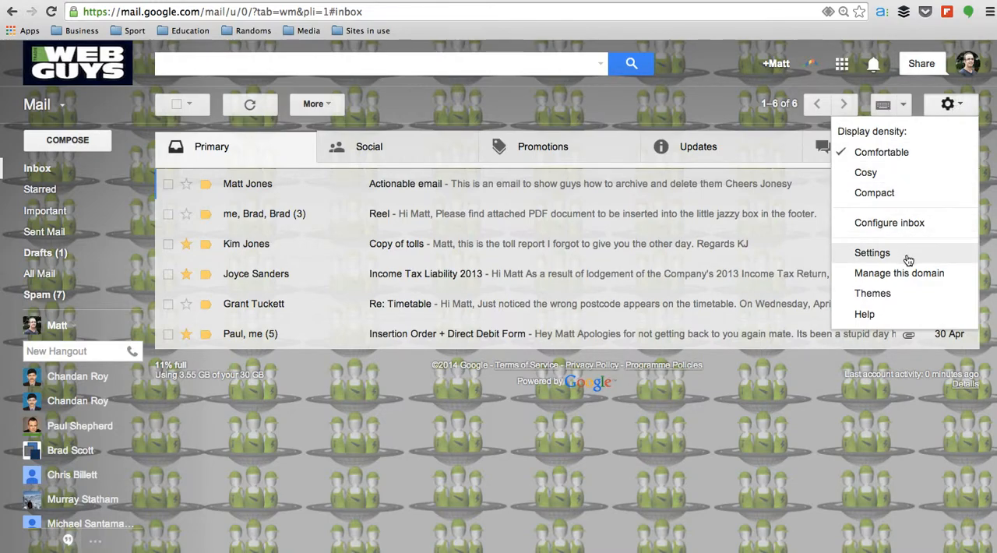
pyautogui.click(872, 253)
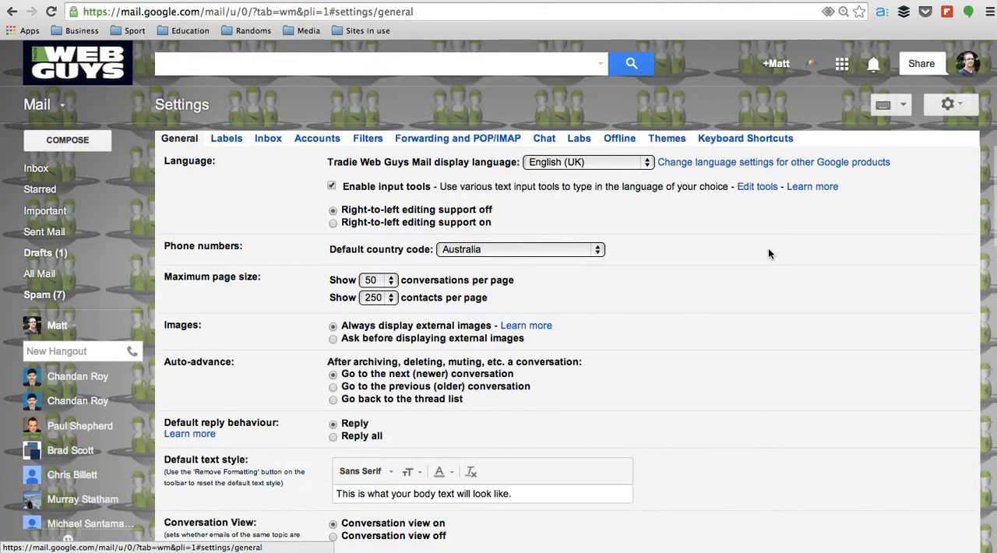
pyautogui.scroll(-1, 768, 250)
pyautogui.scroll(1, 768, 251)
pyautogui.click(645, 163)
pyautogui.click(646, 163)
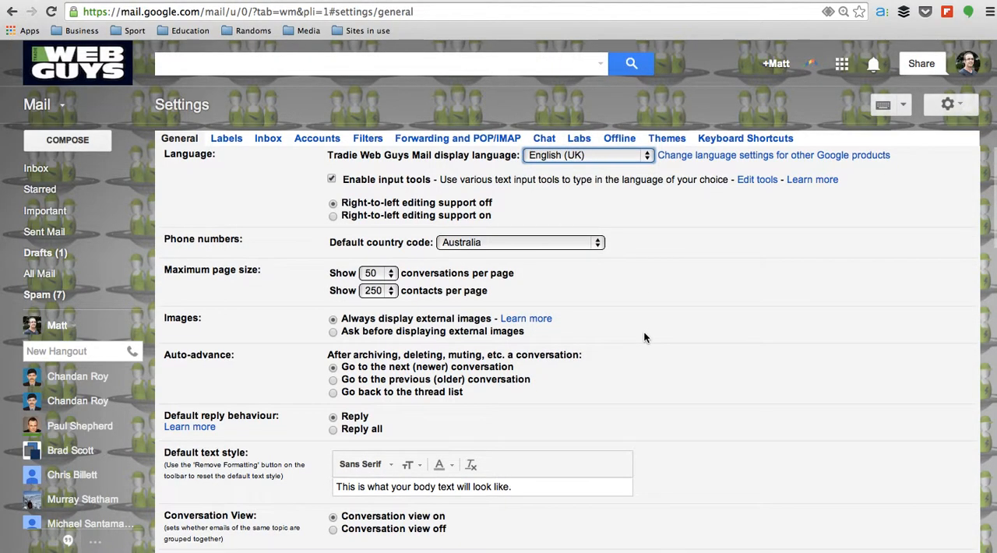
# Examine the general settings for page size, replies, conversation view, Send and Archive, and stars
pyautogui.scroll(-1, 643, 337)
pyautogui.scroll(-2, 644, 337)
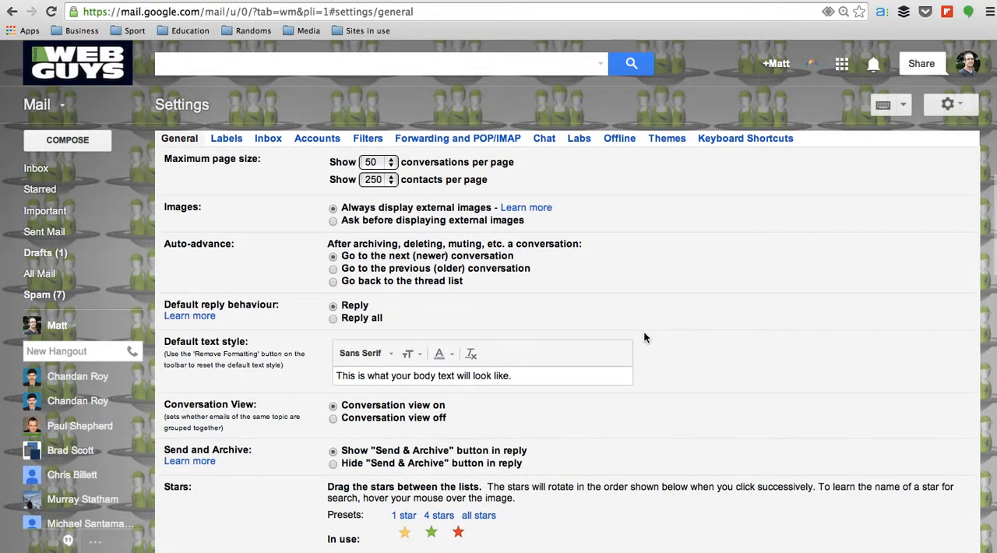
pyautogui.scroll(-2, 643, 338)
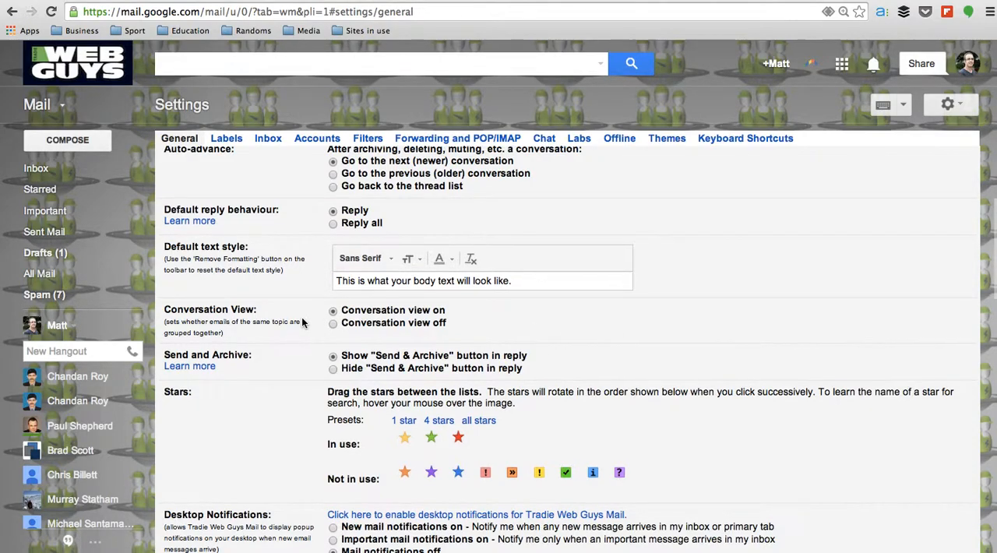
pyautogui.scroll(-3, 302, 322)
pyautogui.scroll(3, 301, 317)
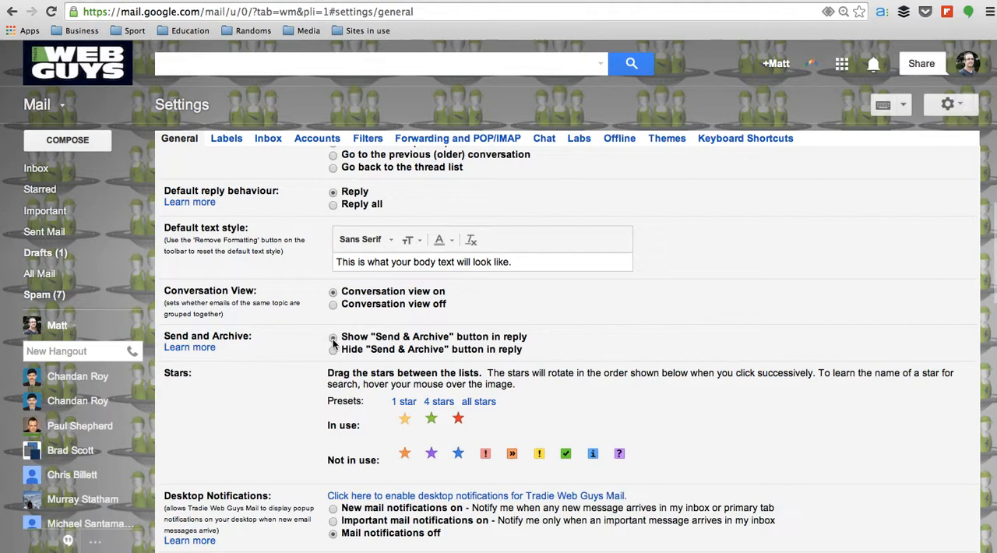
pyautogui.scroll(-3, 314, 340)
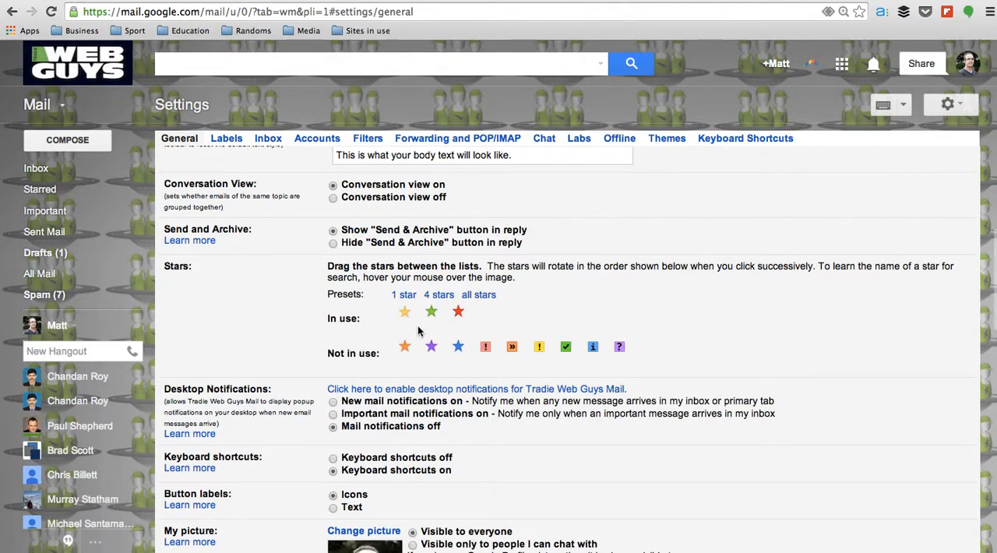
pyautogui.scroll(-2, 417, 331)
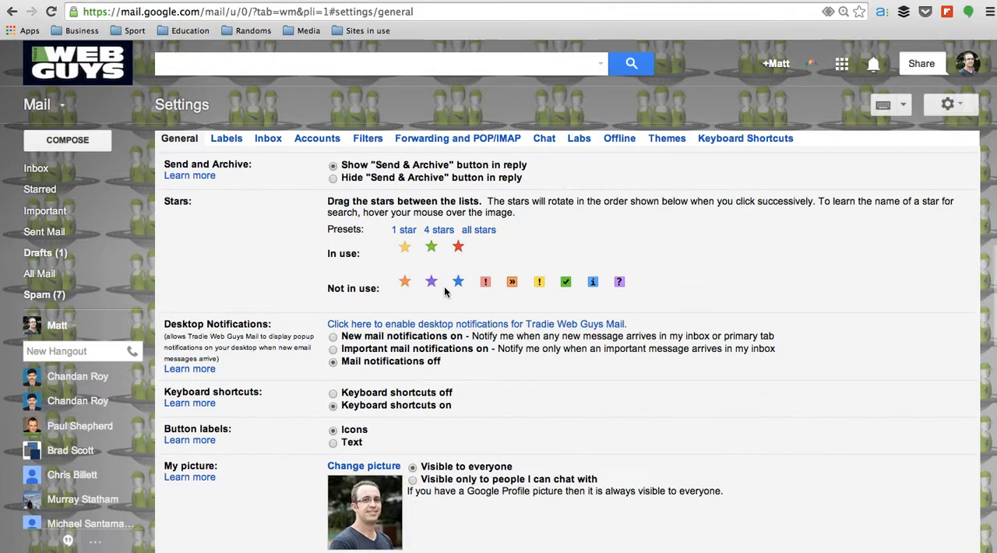
# Examine the general settings for desktop notifications, keyboard shortcuts, button labels, profile picture, People Widget, contacts, and signature
pyautogui.scroll(-2, 438, 290)
pyautogui.scroll(-3, 439, 290)
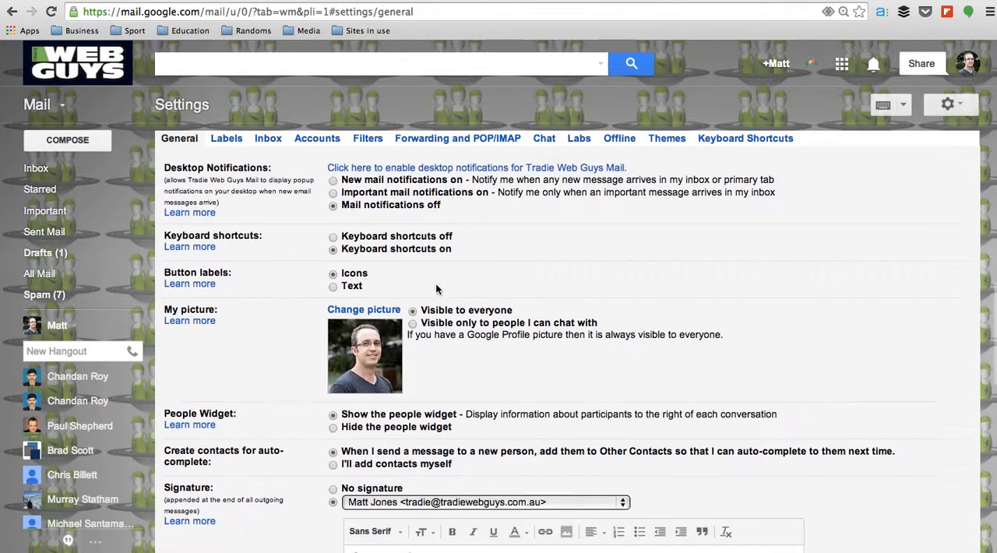
pyautogui.scroll(-1, 435, 289)
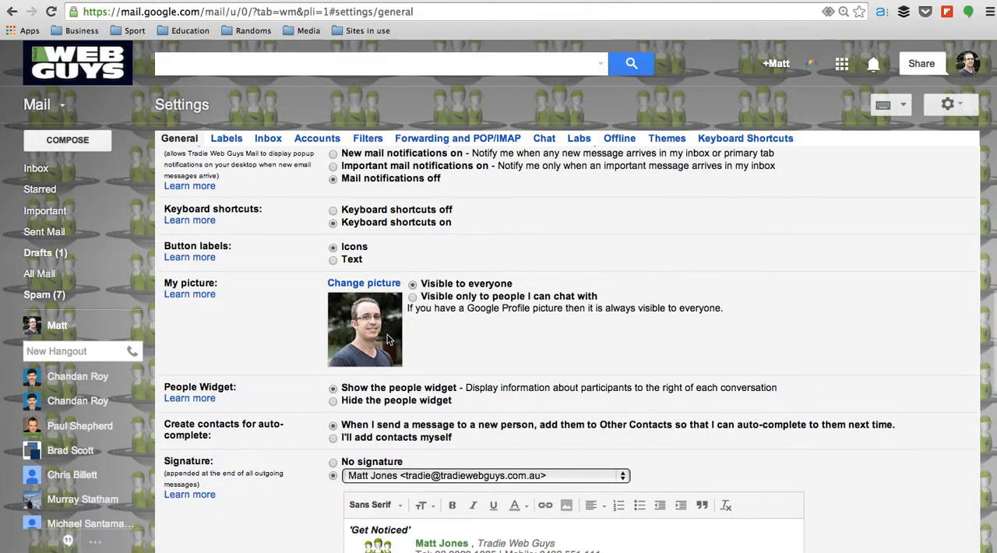
pyautogui.scroll(-3, 506, 397)
pyautogui.scroll(-5, 506, 396)
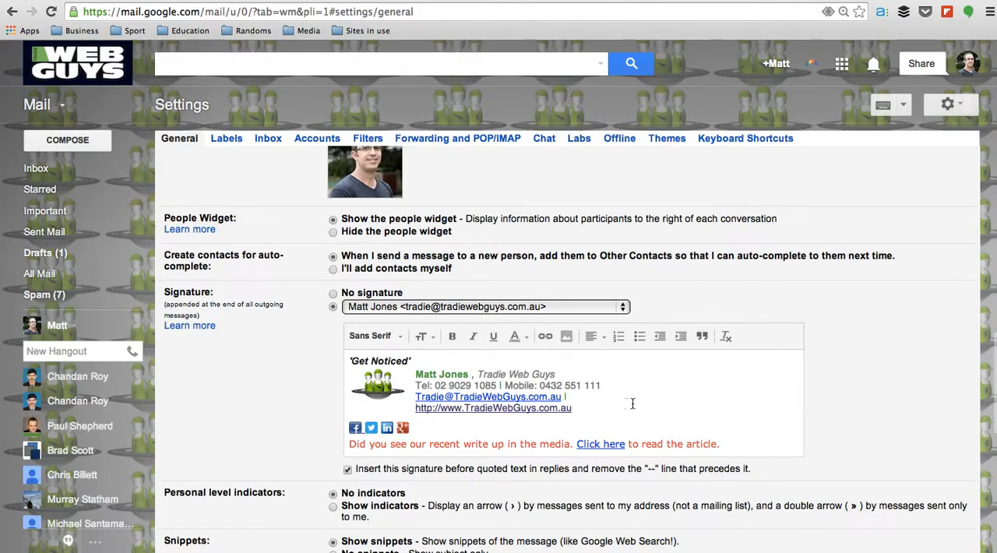
pyautogui.scroll(-1, 636, 404)
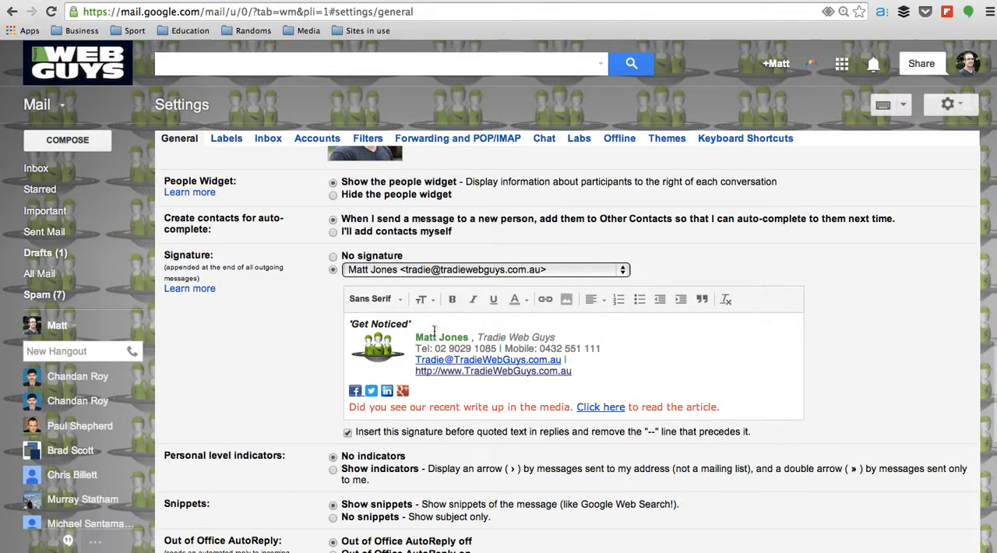
# View the email signature for the TradiePad address, and switch the signature selection back to the Tradie Web Guys address
pyautogui.click(623, 270)
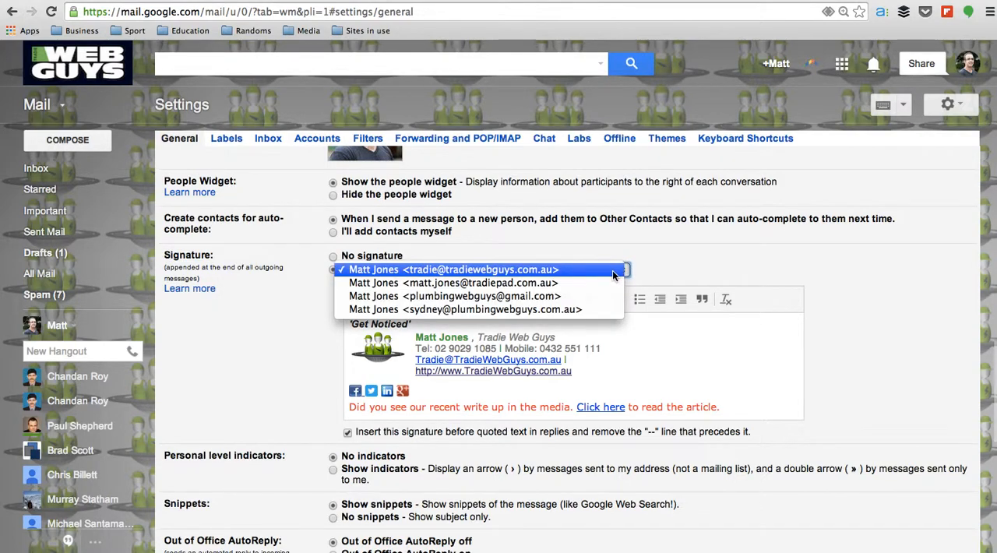
pyautogui.click(571, 283)
pyautogui.scroll(-1, 553, 433)
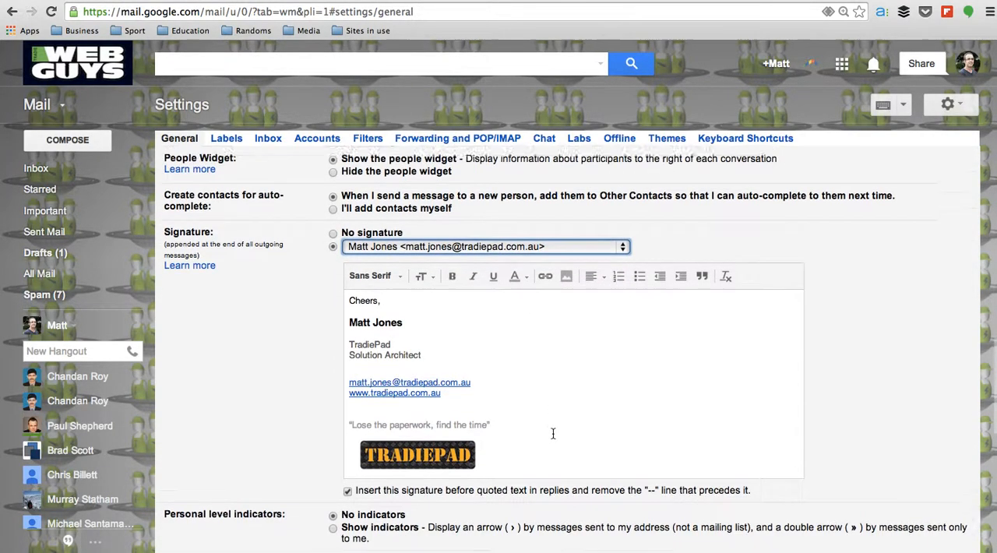
pyautogui.scroll(-1, 553, 433)
pyautogui.scroll(-2, 552, 432)
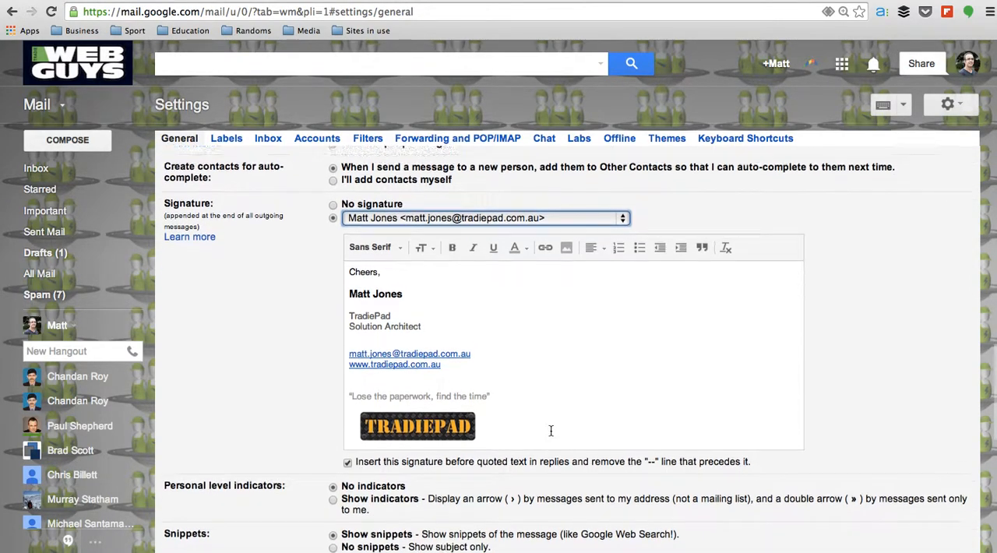
pyautogui.scroll(1, 551, 432)
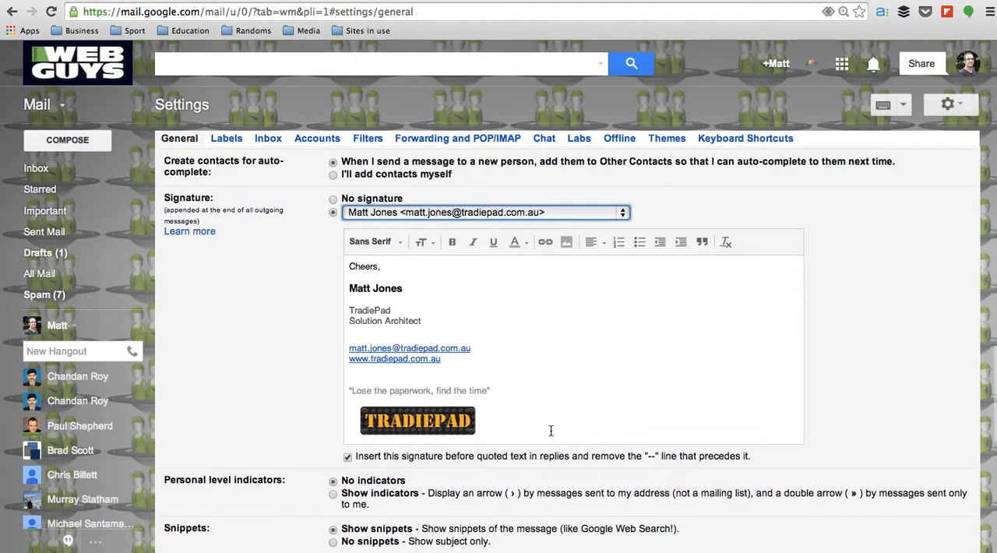
pyautogui.click(622, 213)
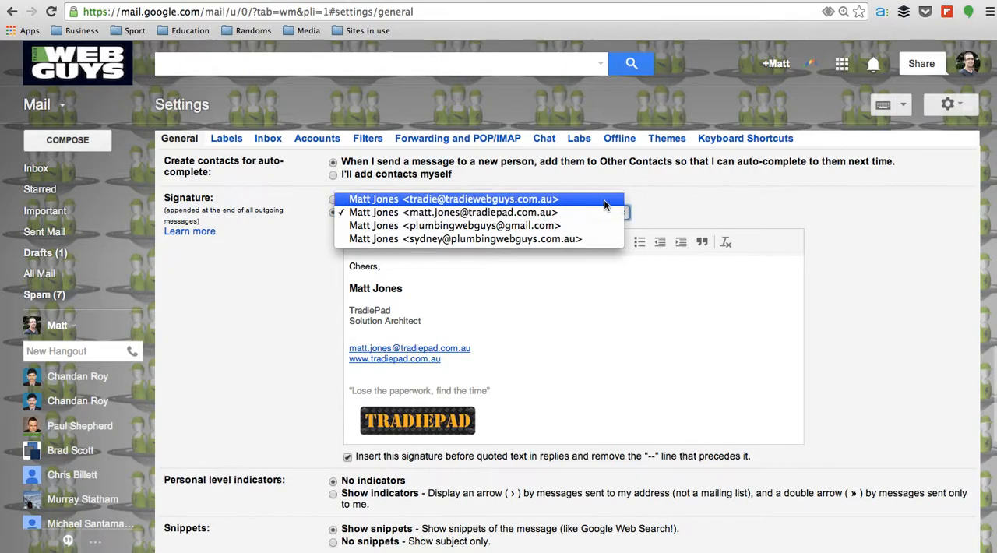
pyautogui.click(602, 200)
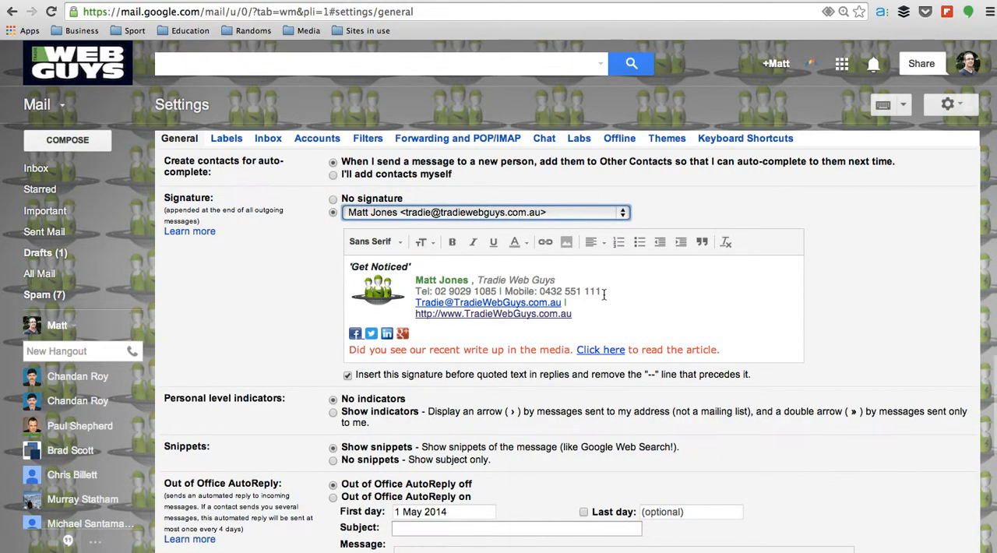
# Examine the general settings for personal level indicators, snippets, Out of Office AutoReply, and outgoing message encoding
pyautogui.scroll(-5, 604, 296)
pyautogui.scroll(-5, 604, 298)
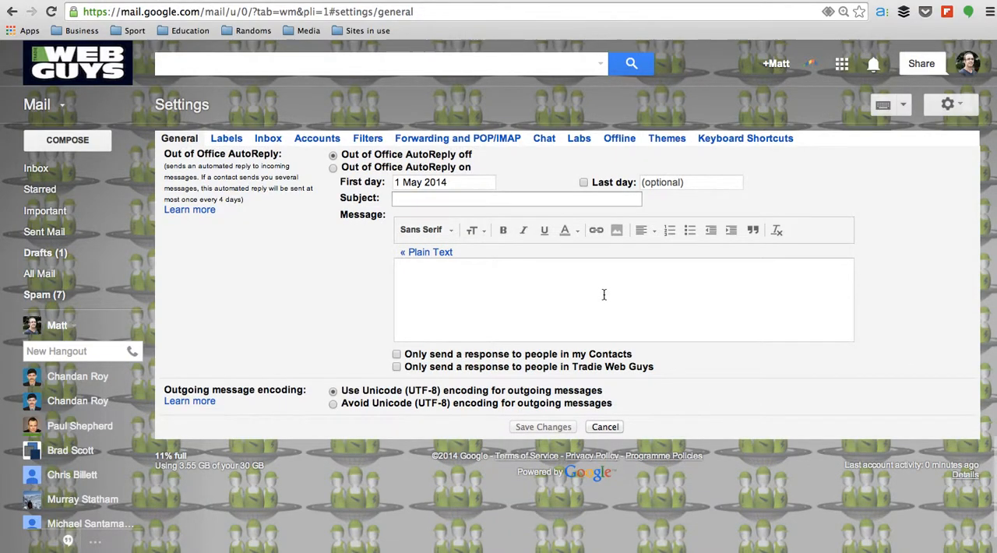
pyautogui.scroll(3, 604, 295)
pyautogui.scroll(-1, 603, 297)
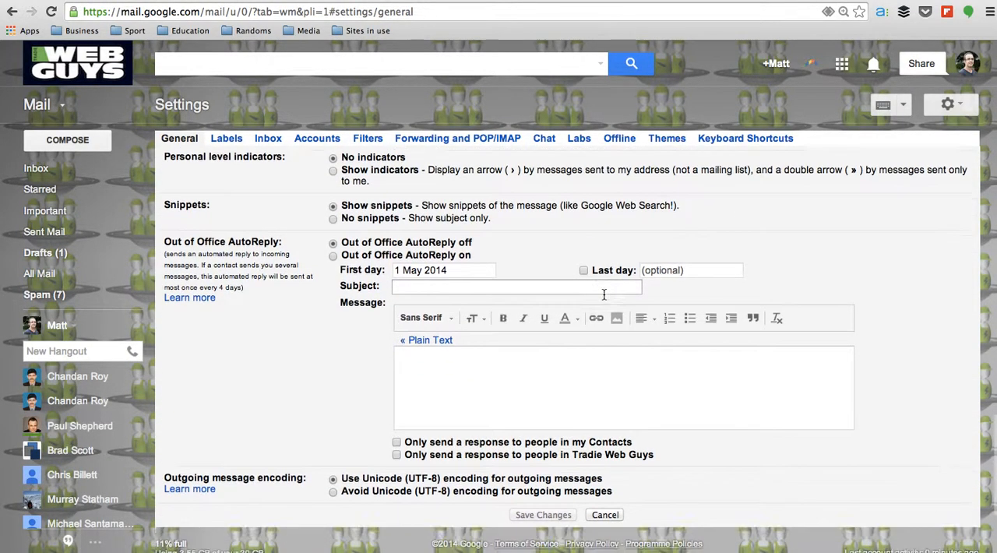
pyautogui.scroll(-2, 603, 294)
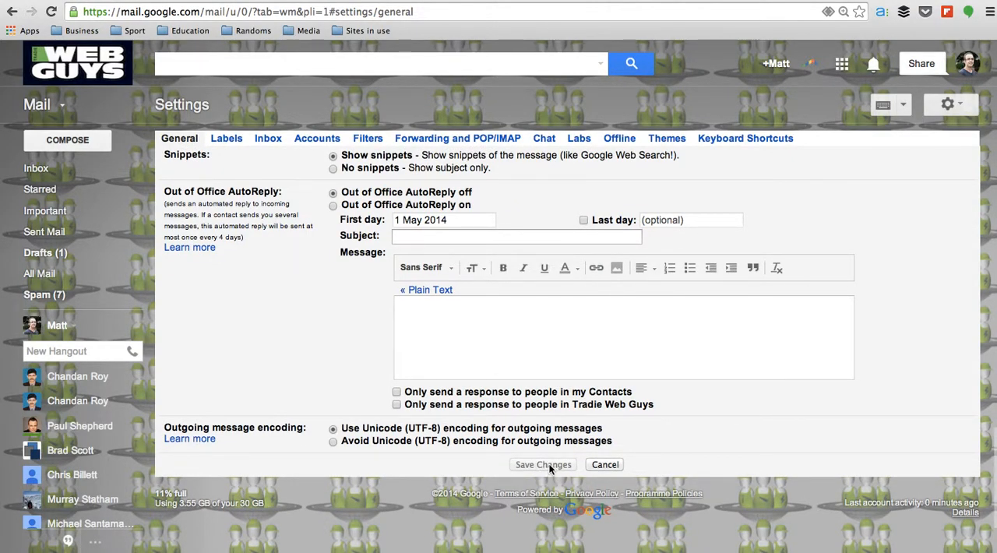
pyautogui.scroll(10, 715, 258)
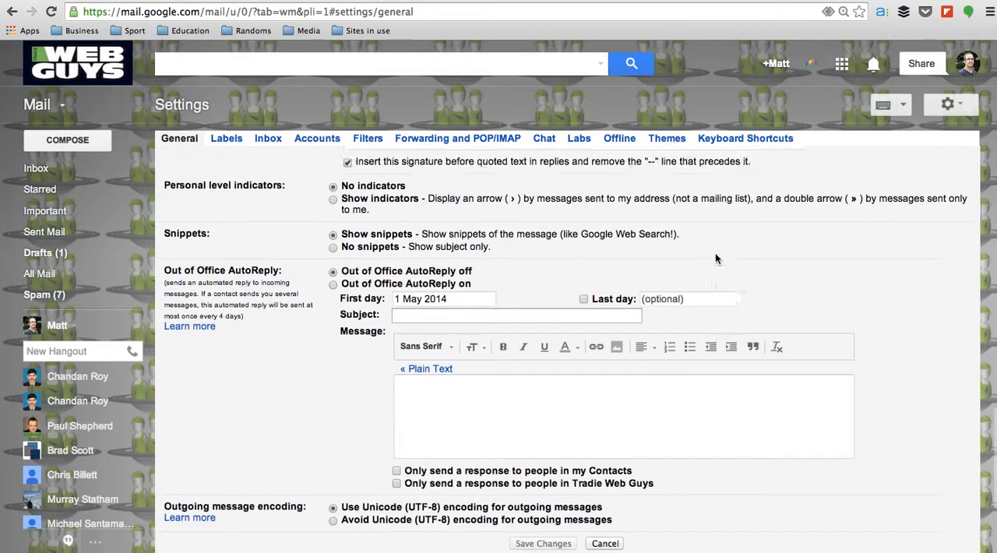
pyautogui.scroll(8, 715, 258)
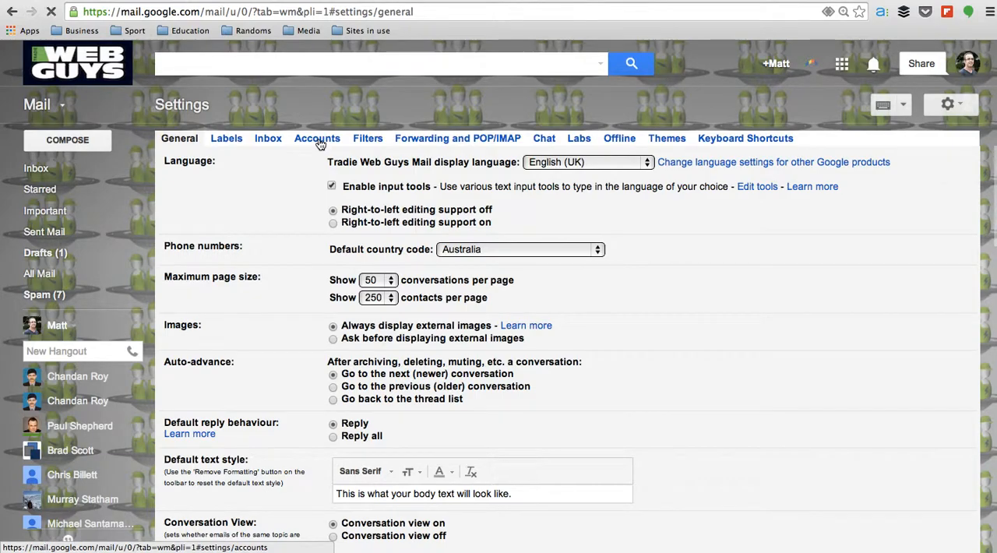
# View the Accounts settings and the form for adding another email address, and cancel the form without adding one
pyautogui.click(318, 140)
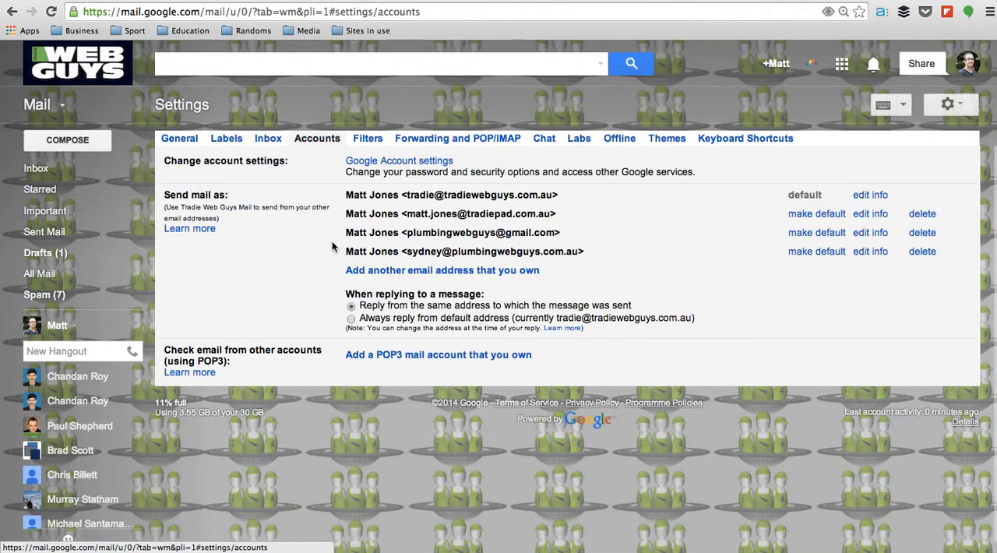
pyautogui.click(441, 271)
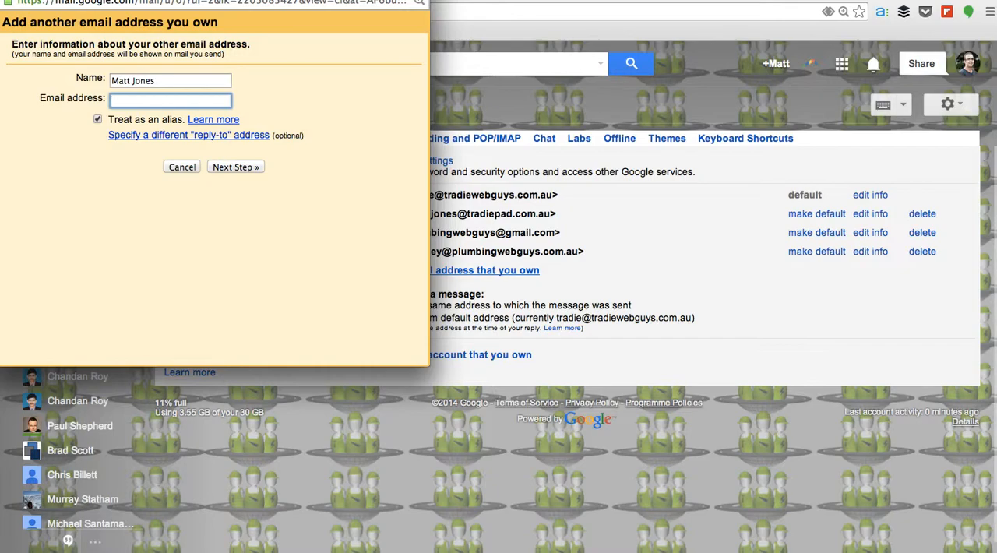
pyautogui.click(181, 167)
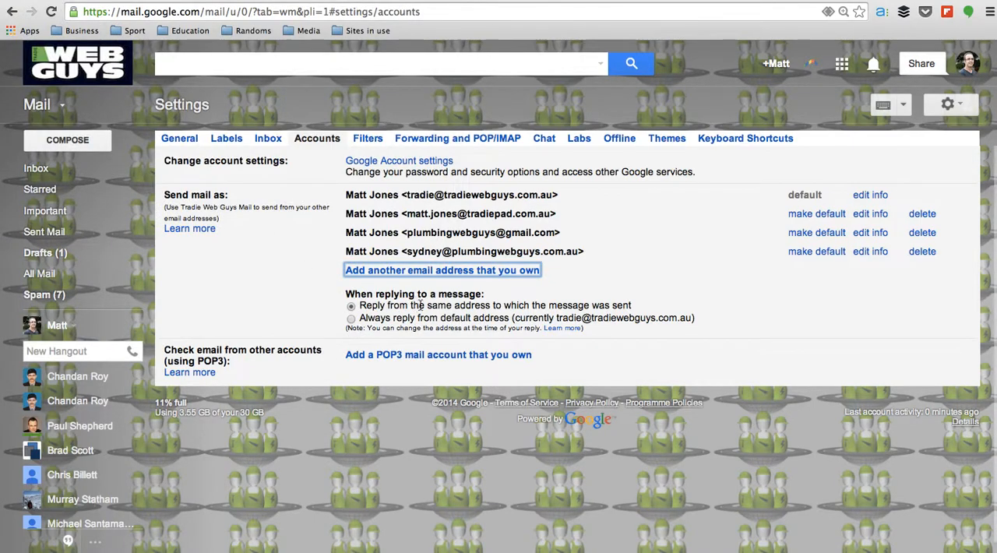
pyautogui.click(307, 259)
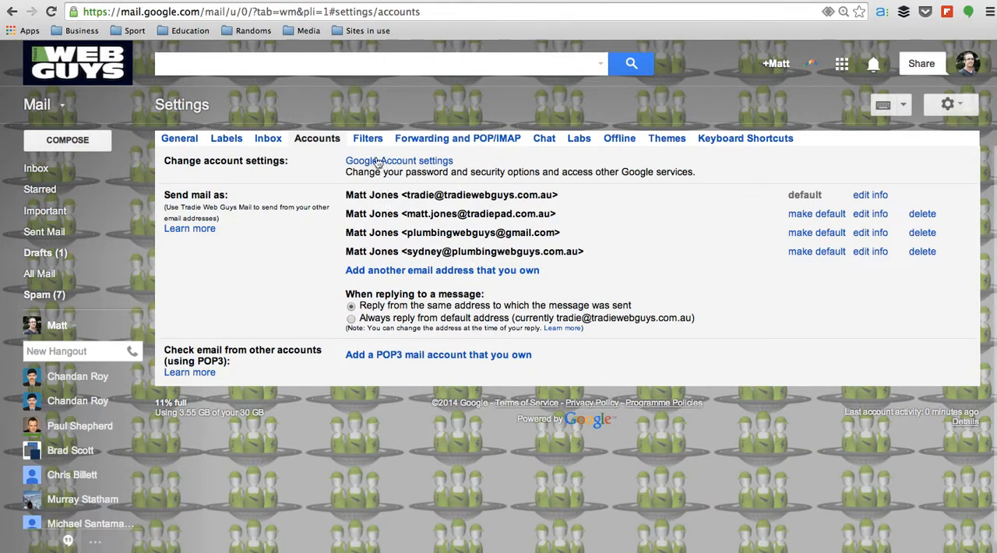
# Return to the general settings and view the addresses available for signatures, keeping the Tradie Web Guys address selected
pyautogui.click(183, 137)
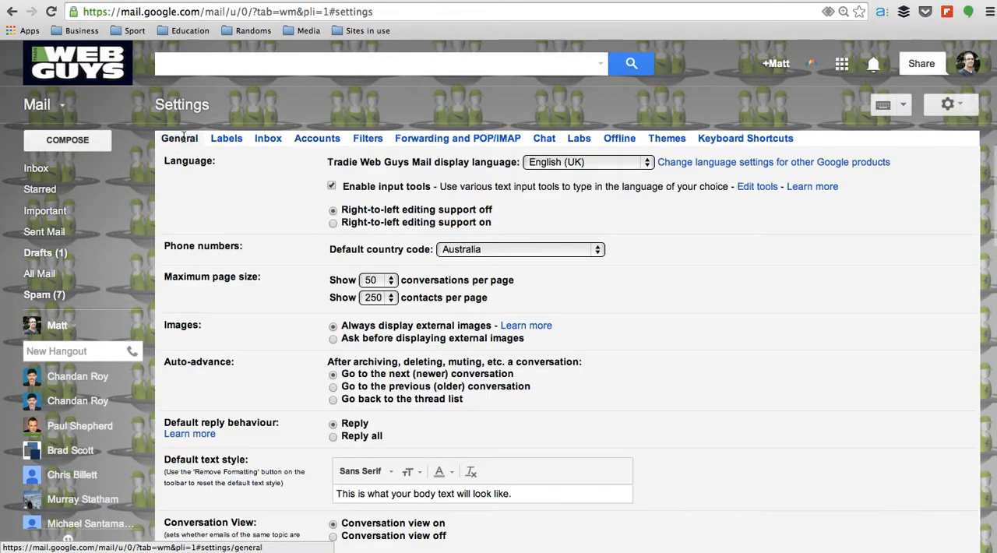
pyautogui.scroll(-10, 519, 358)
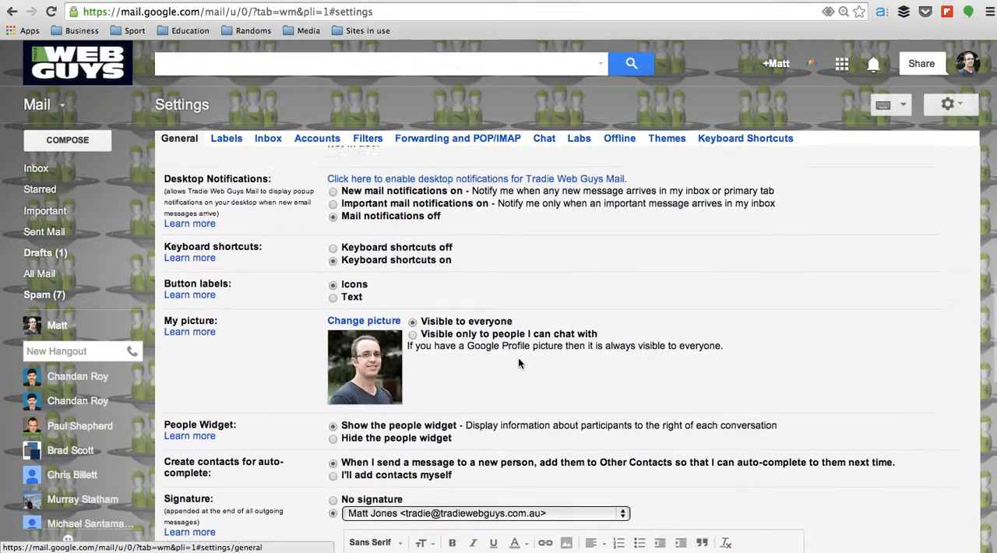
pyautogui.scroll(-3, 518, 358)
pyautogui.scroll(3, 535, 413)
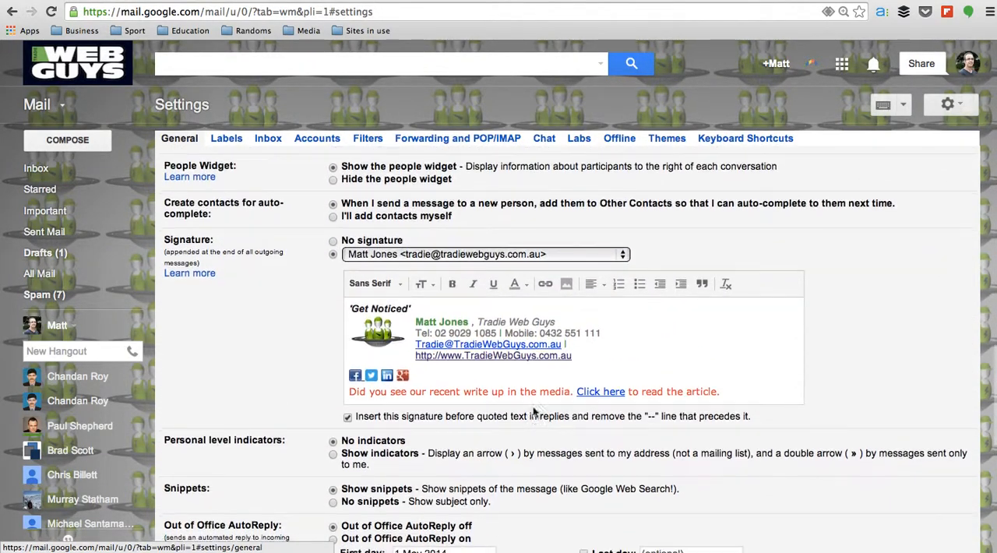
pyautogui.click(622, 254)
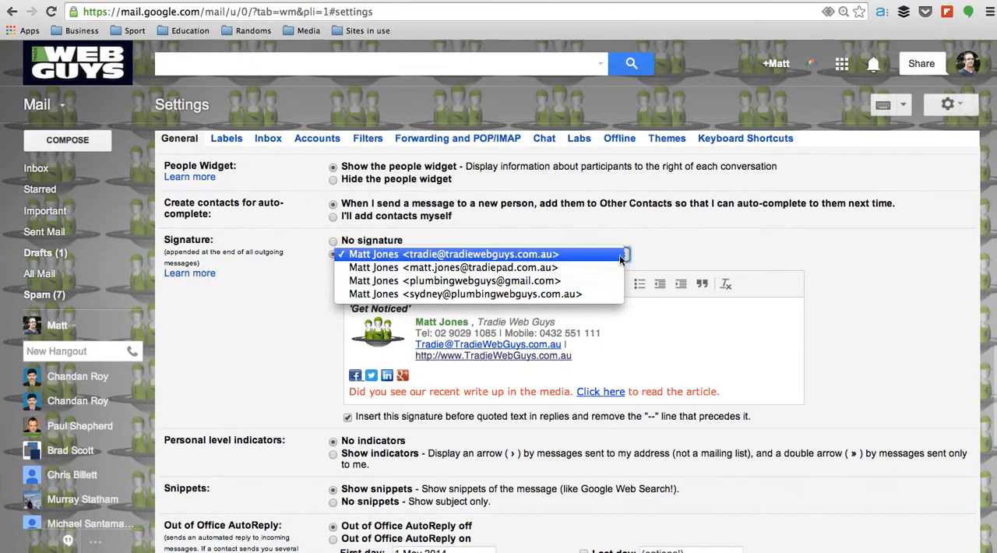
pyautogui.click(634, 253)
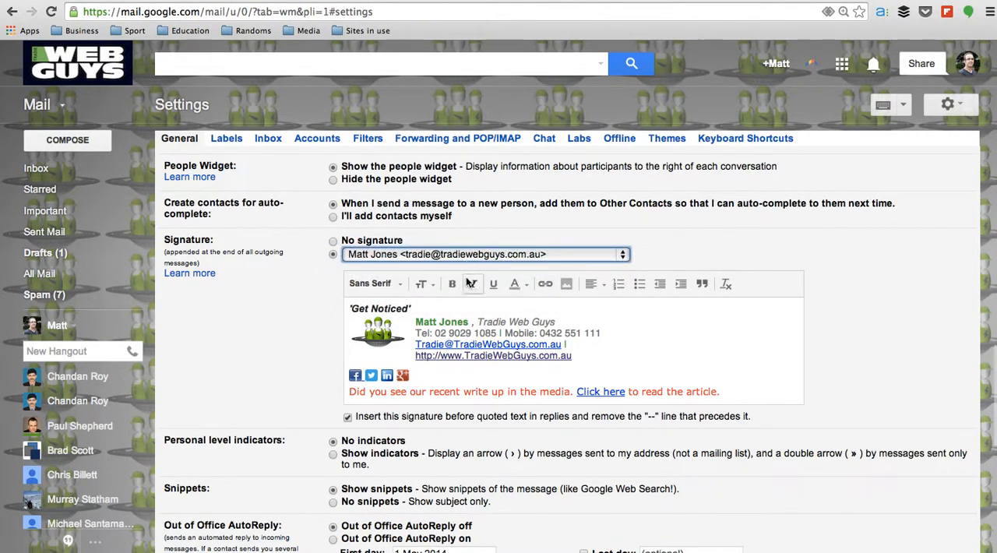
pyautogui.scroll(15, 468, 320)
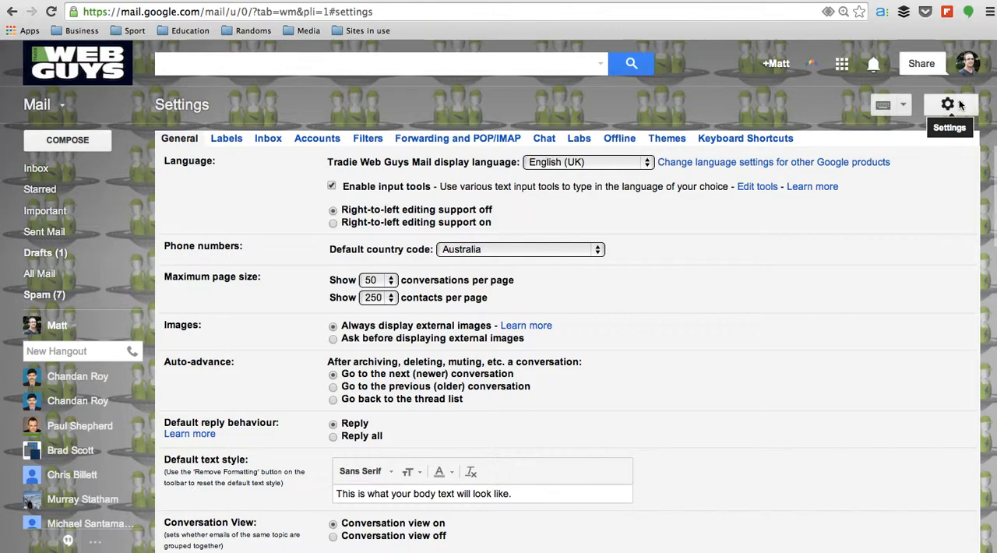
# Archive the "Re: Timetable" conversation after reading it from the Primary inbox, and return to the inbox
pyautogui.click(42, 168)
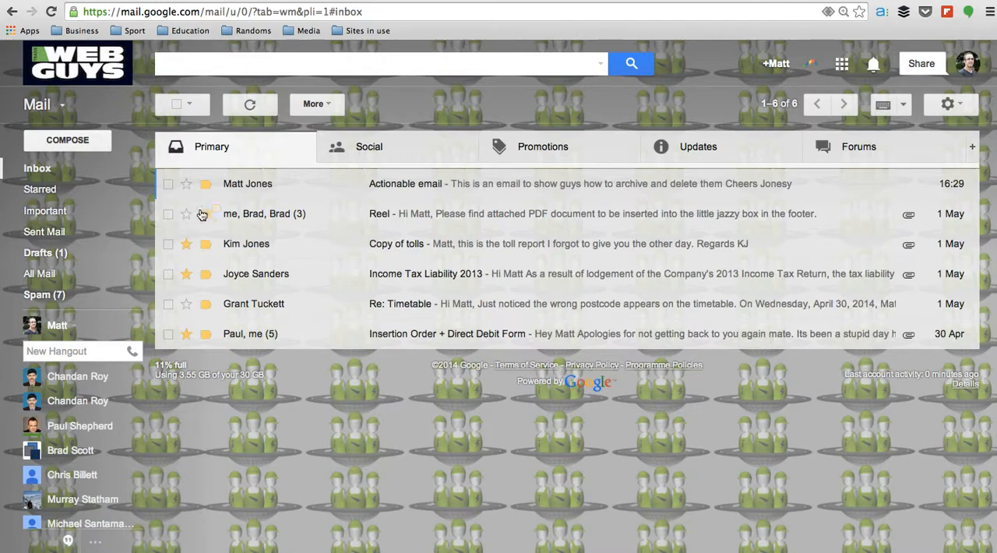
pyautogui.moveTo(257, 193)
pyautogui.click(260, 309)
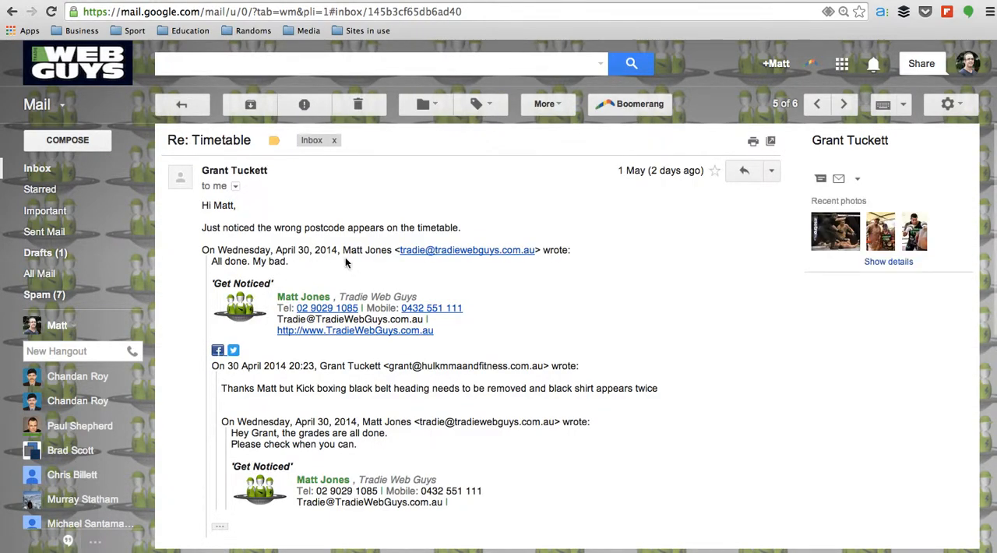
pyautogui.scroll(-1, 306, 313)
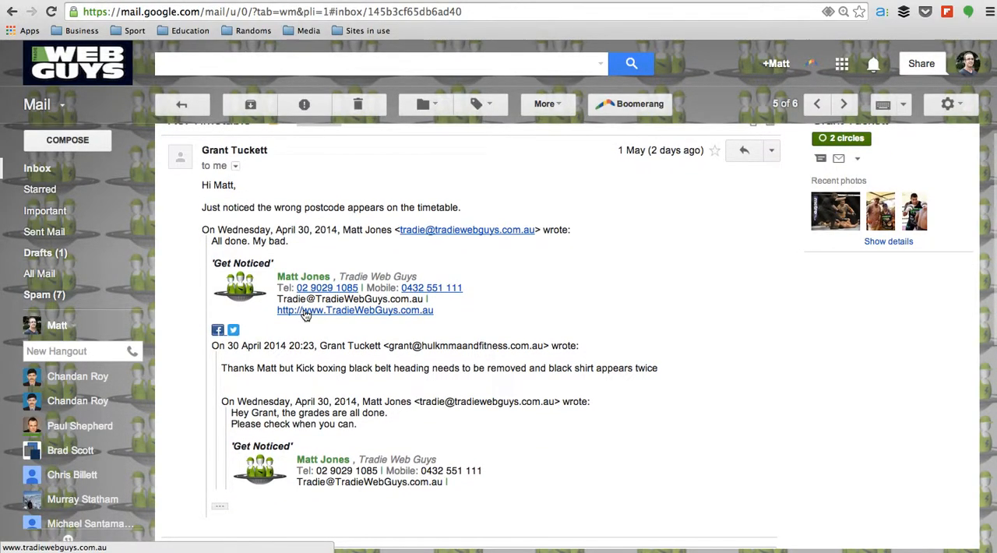
pyautogui.scroll(1, 306, 313)
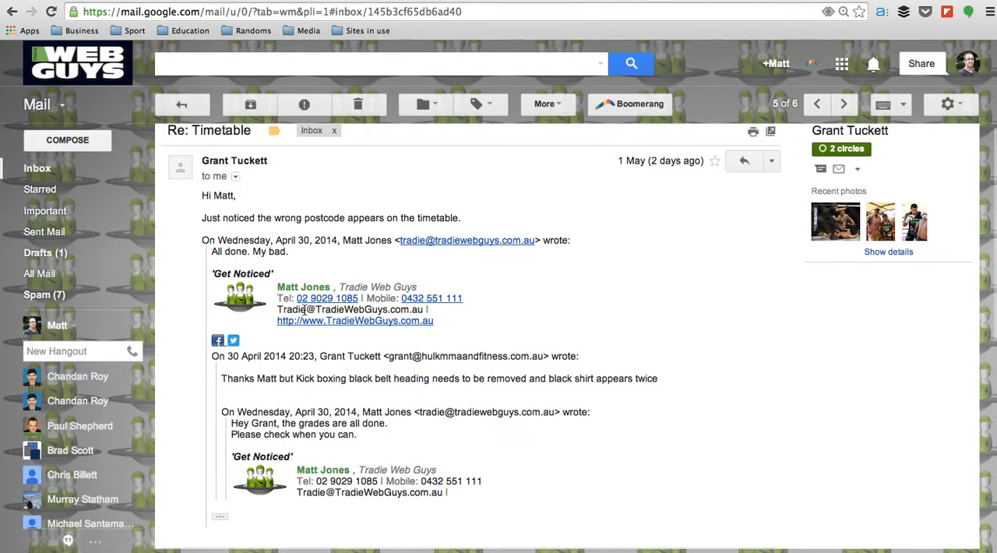
pyautogui.scroll(-2, 304, 311)
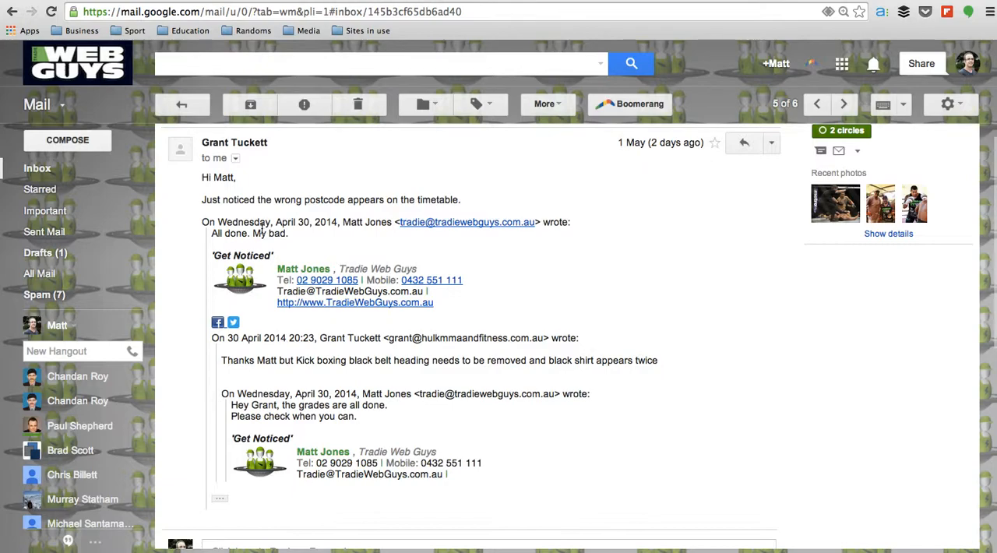
pyautogui.click(261, 112)
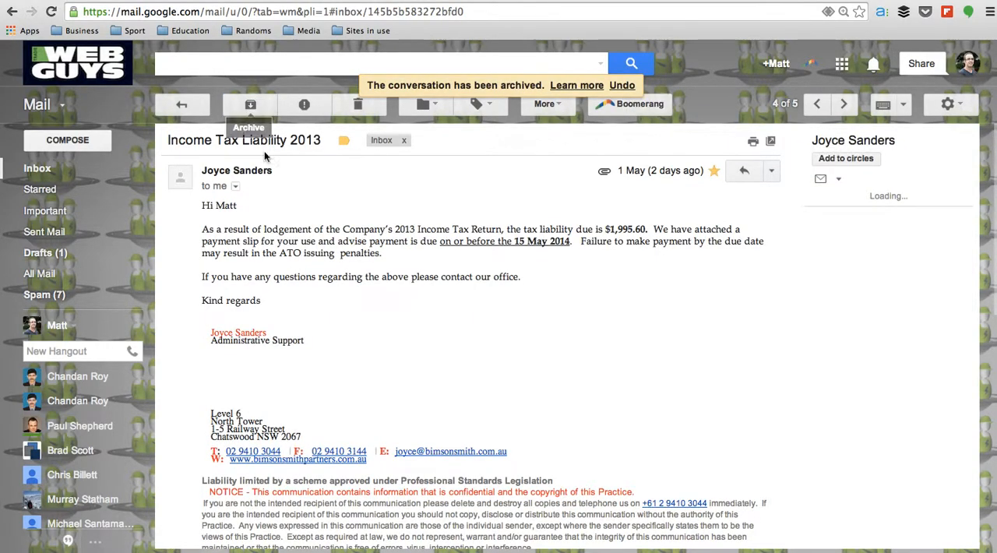
pyautogui.click(82, 174)
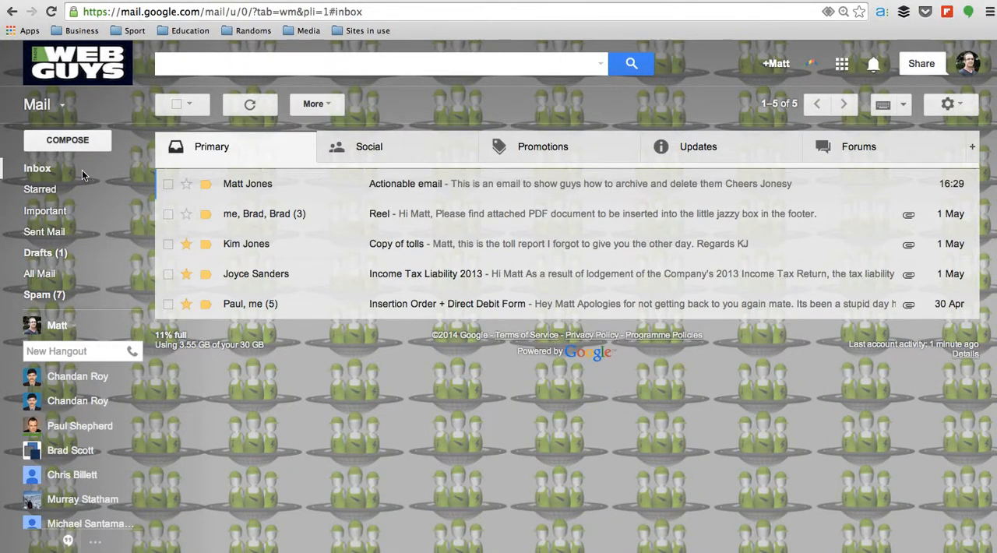
# Look through the mailbox folders and labels, and display All Mail
pyautogui.moveTo(70, 232)
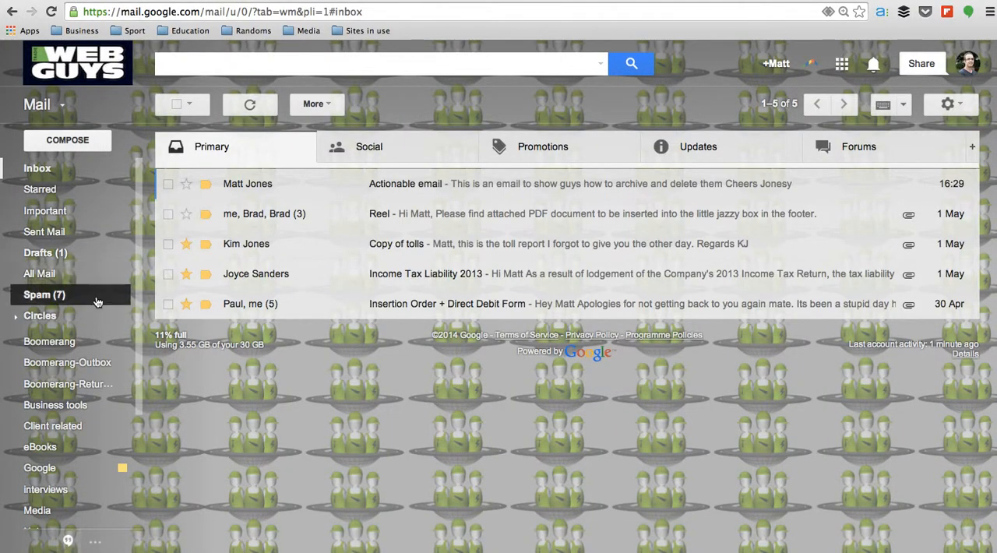
pyautogui.scroll(-2, 74, 296)
pyautogui.scroll(2, 90, 332)
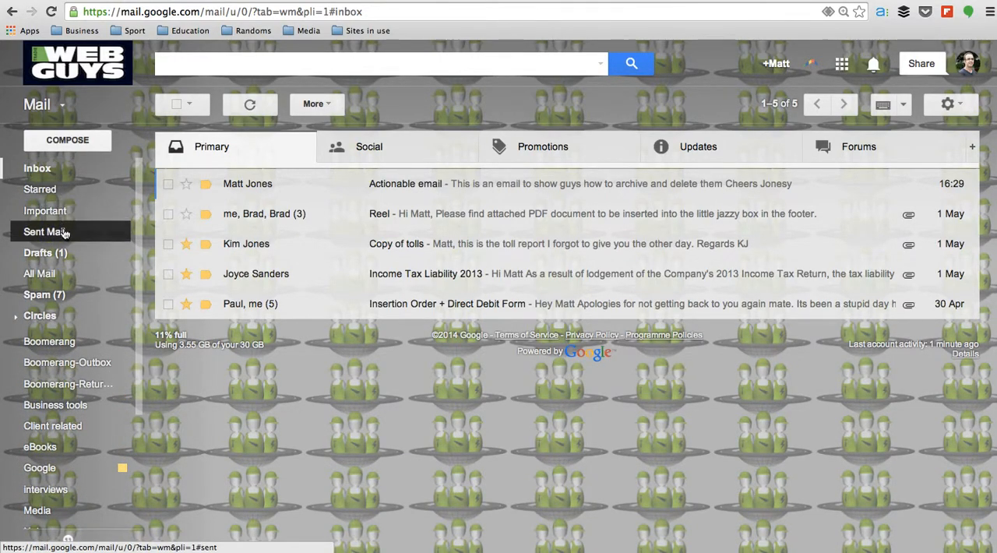
pyautogui.click(64, 275)
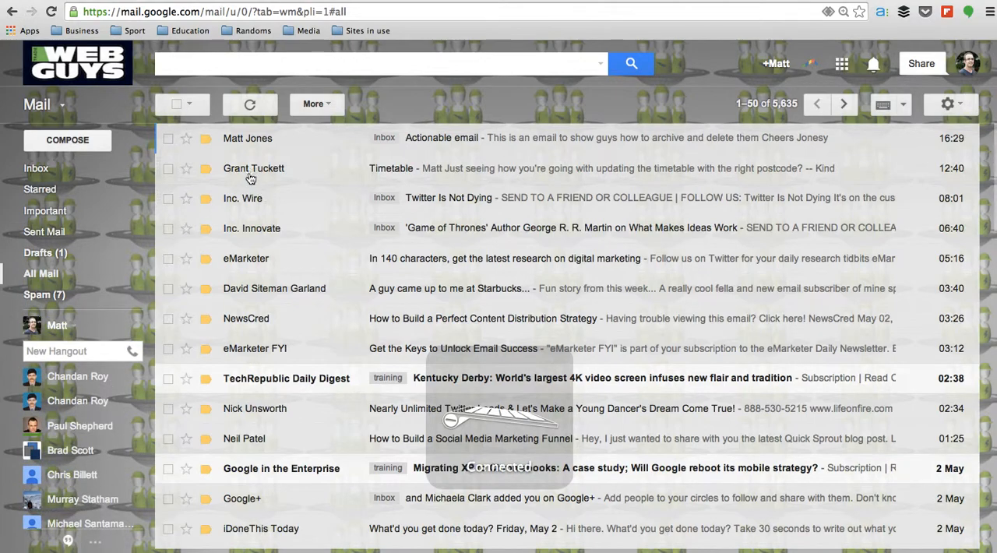
# Read the archived "Timetable" message in All Mail and return to the message list
pyautogui.moveTo(266, 170)
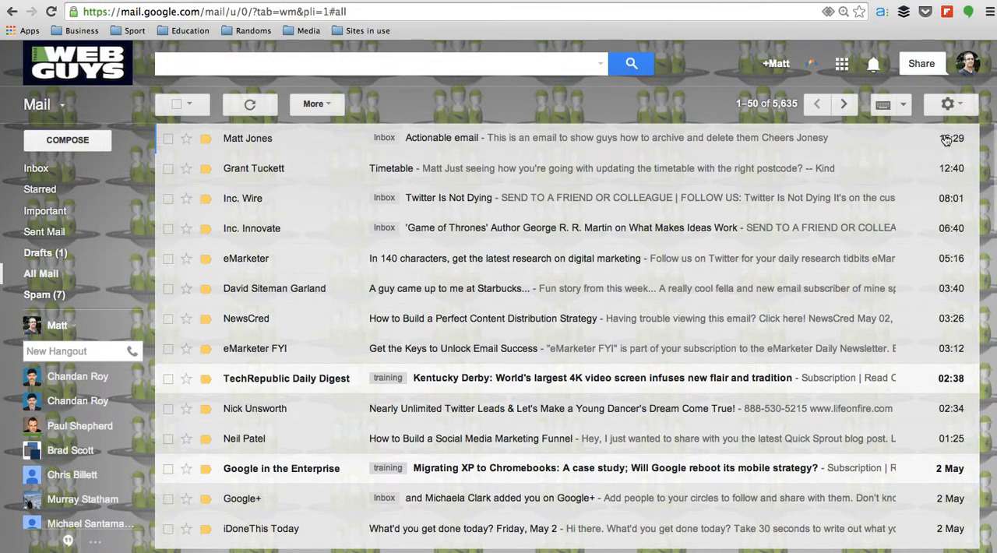
pyautogui.click(276, 171)
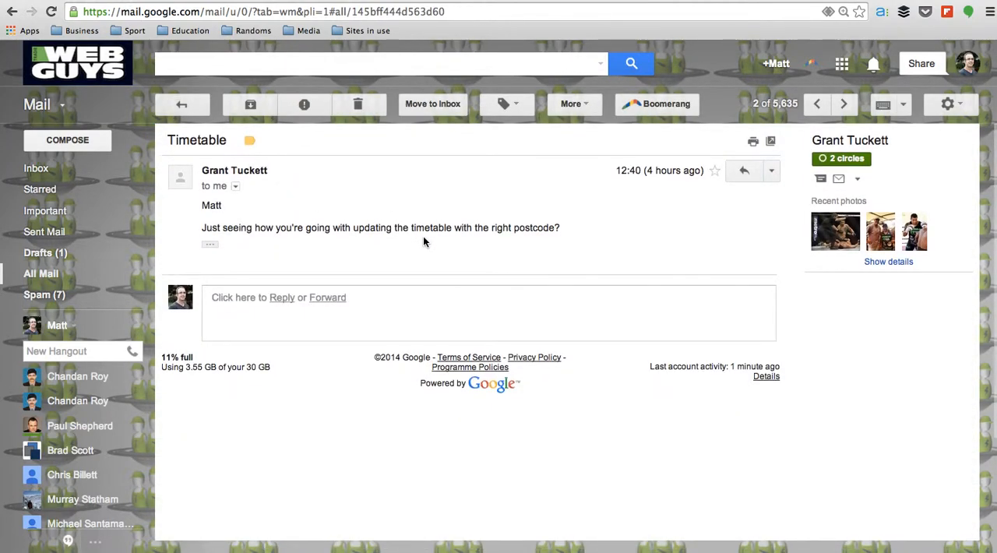
pyautogui.scroll(-3, 422, 241)
pyautogui.scroll(1, 422, 240)
pyautogui.scroll(-4, 423, 240)
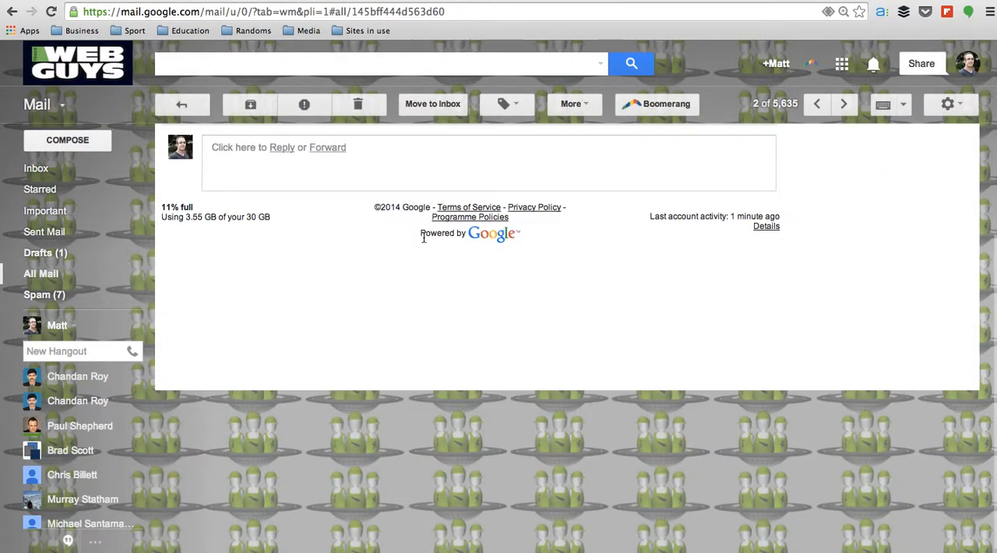
pyautogui.scroll(4, 423, 240)
pyautogui.click(196, 104)
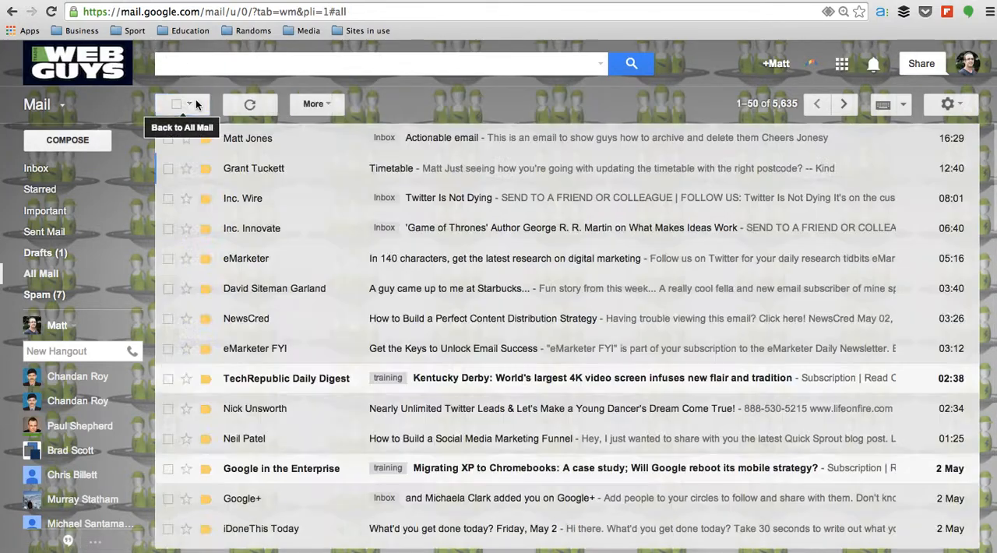
pyautogui.click(266, 170)
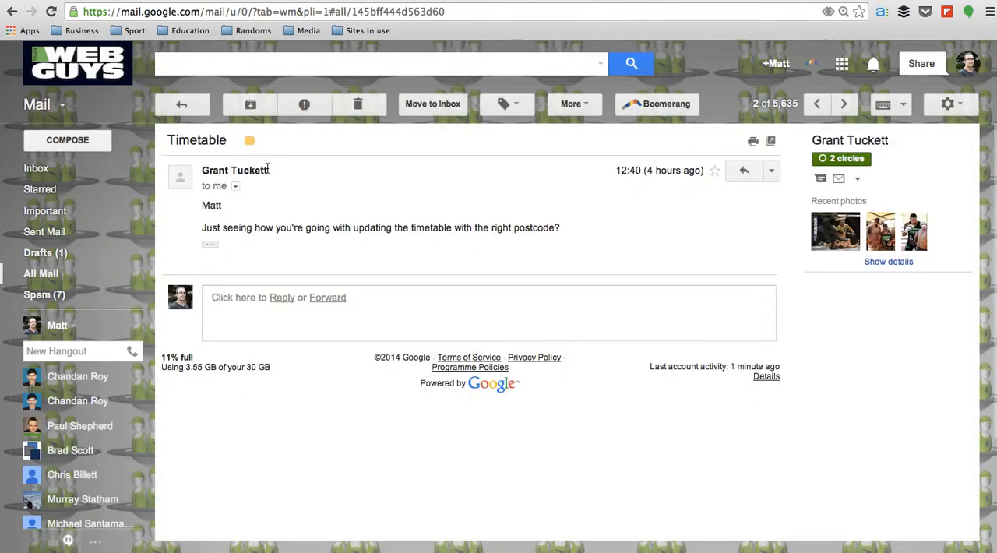
pyautogui.click(180, 103)
# Look through the archived and inbox messages listed in All Mail
pyautogui.scroll(-3, 285, 254)
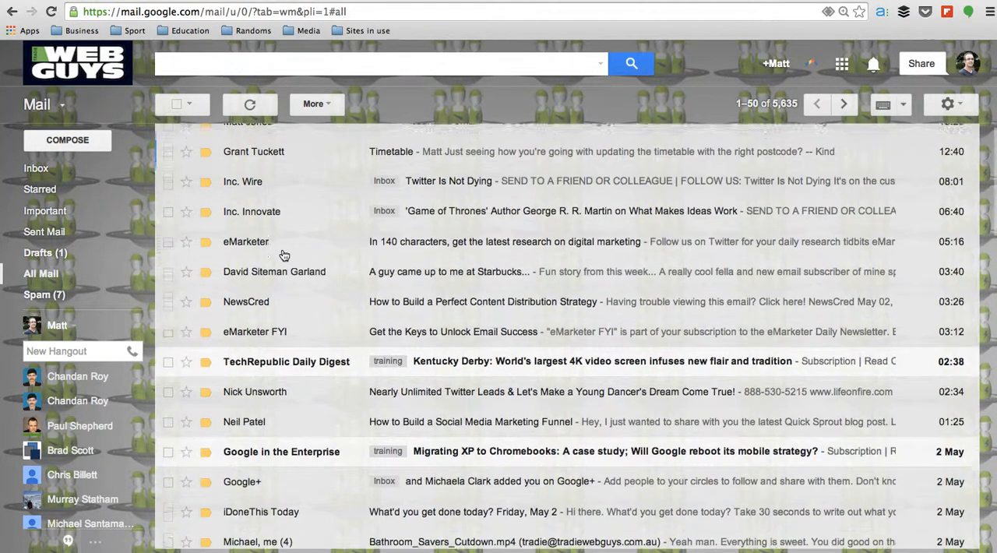
pyautogui.scroll(-4, 285, 254)
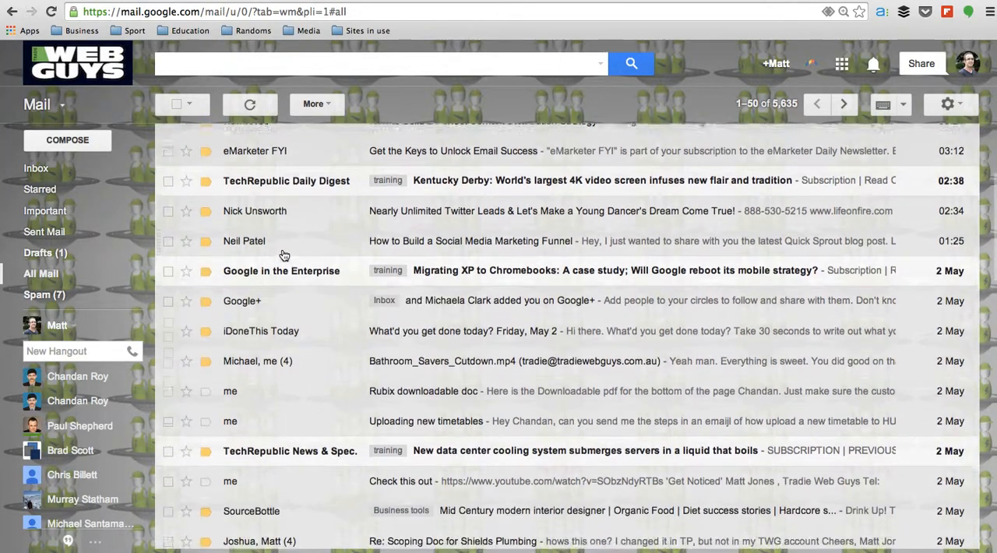
pyautogui.scroll(7, 284, 255)
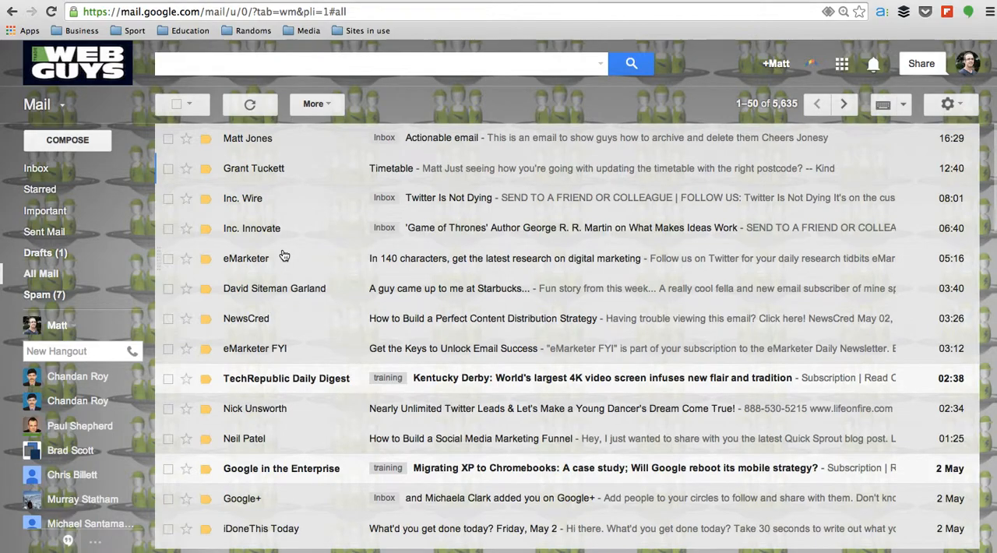
pyautogui.scroll(-8, 284, 255)
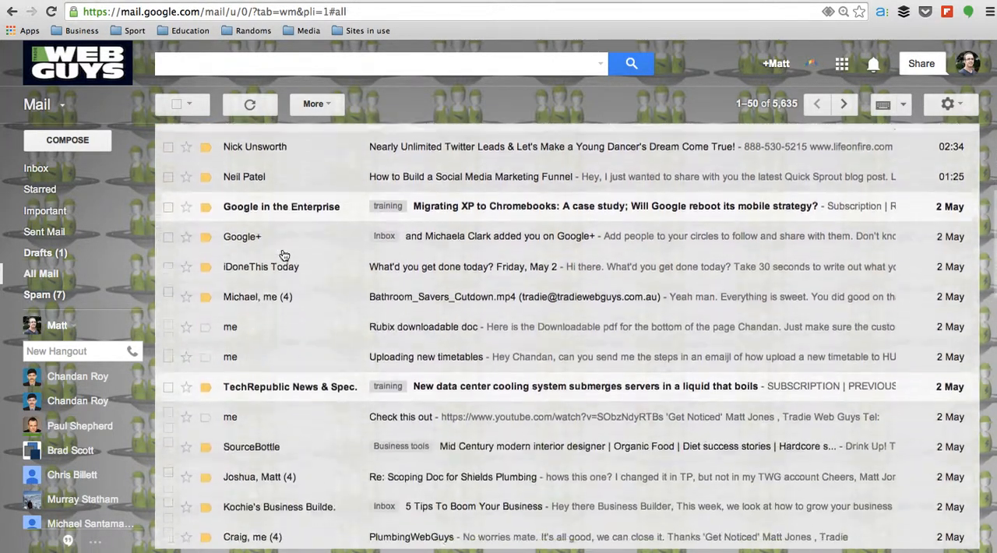
pyautogui.scroll(-5, 284, 255)
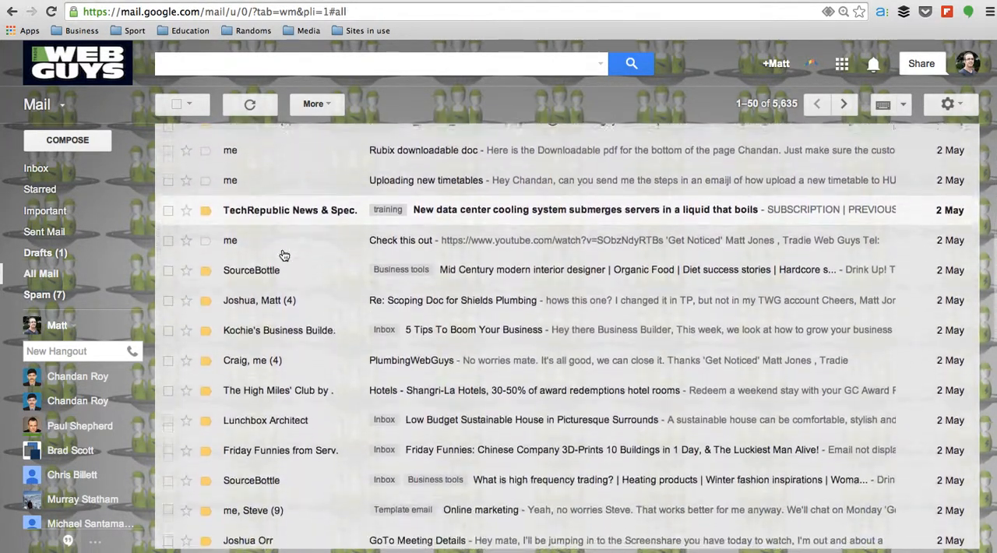
pyautogui.scroll(13, 284, 255)
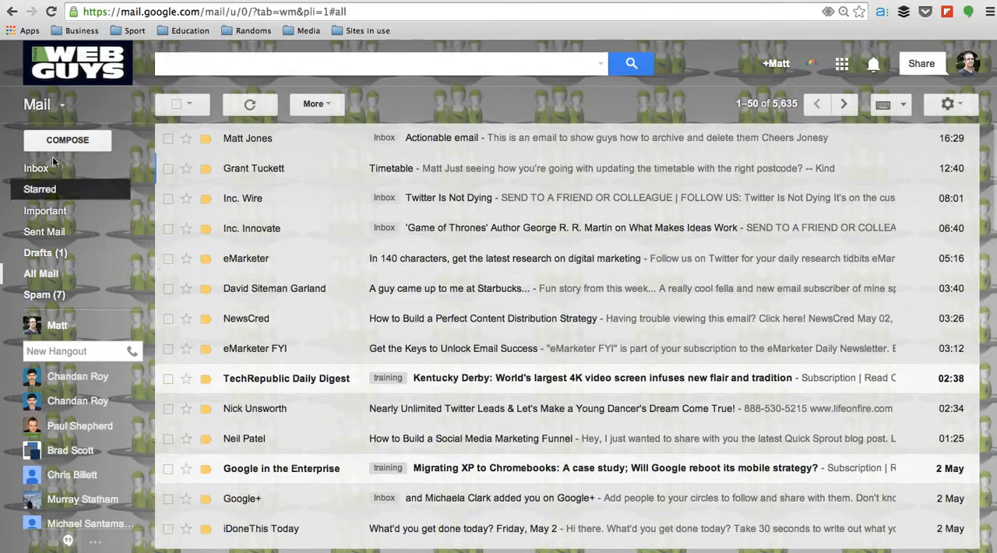
# From the inbox, search for the timetable sender's messages using the suggested contact's address, and open the "Re: Timetable" conversation in the results
pyautogui.click(71, 172)
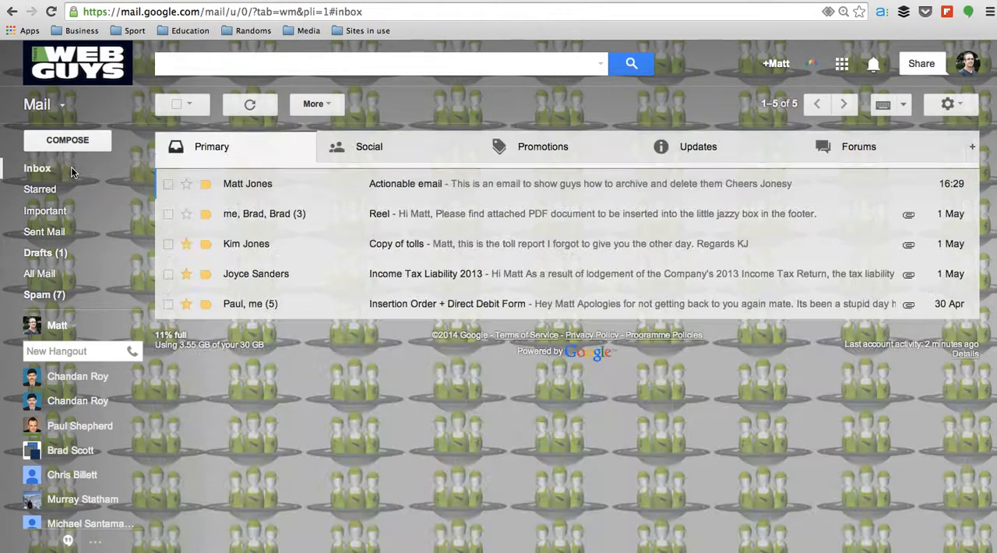
pyautogui.click(259, 63)
pyautogui.write('grant')
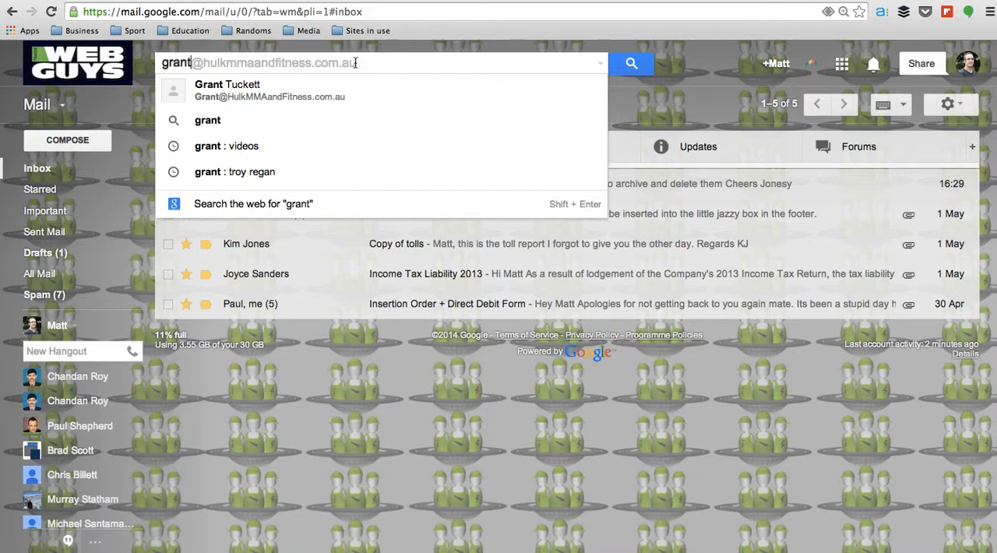
pyautogui.click(320, 97)
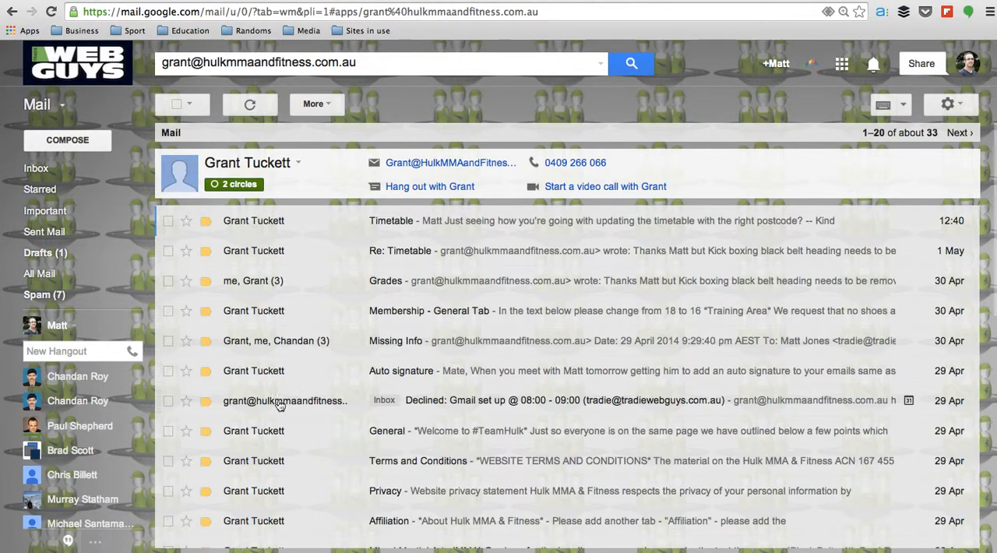
pyautogui.scroll(-5, 283, 476)
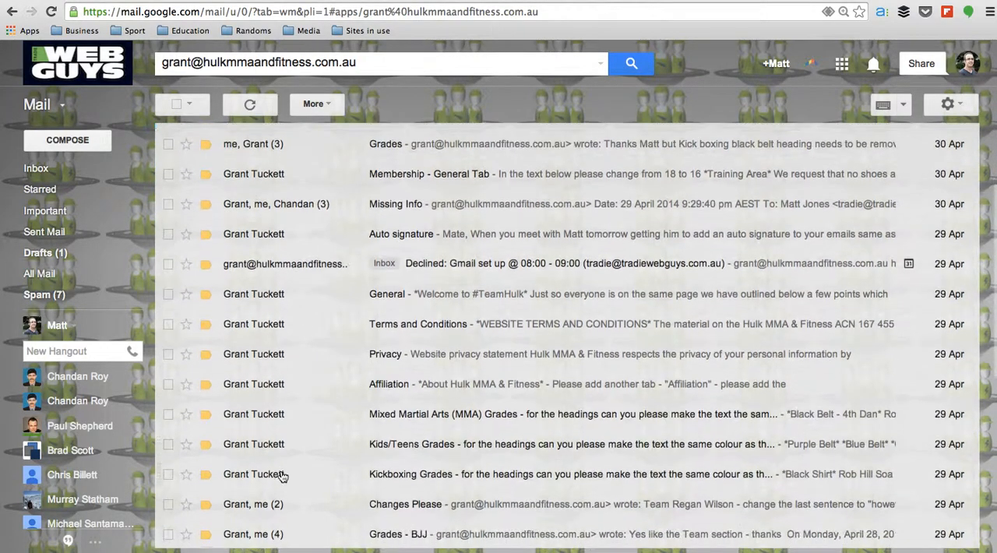
pyautogui.scroll(5, 283, 477)
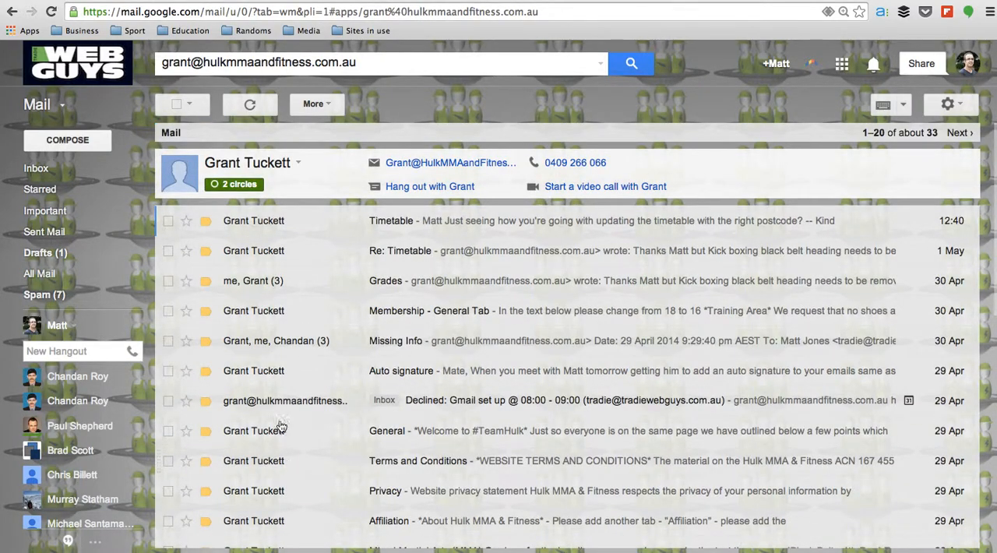
pyautogui.click(303, 253)
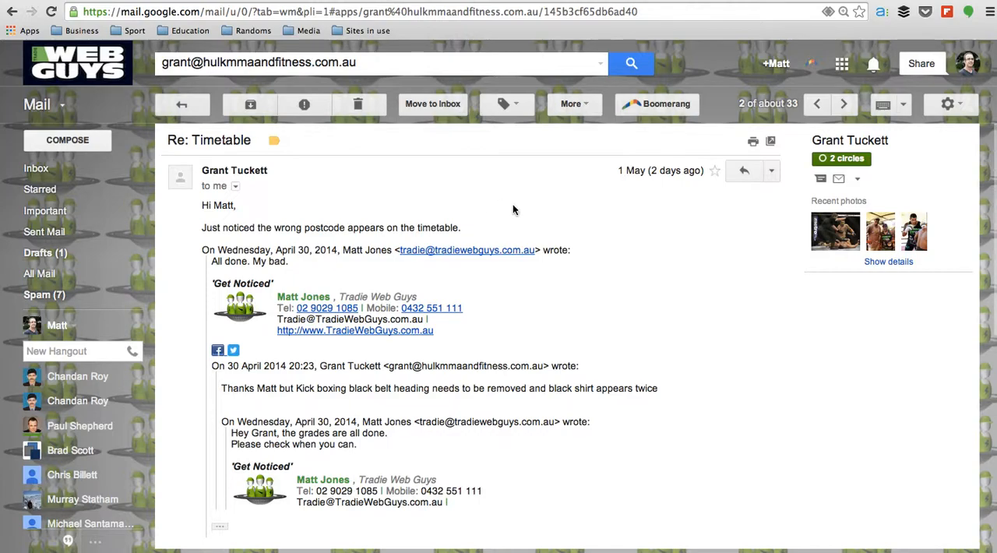
pyautogui.click(745, 171)
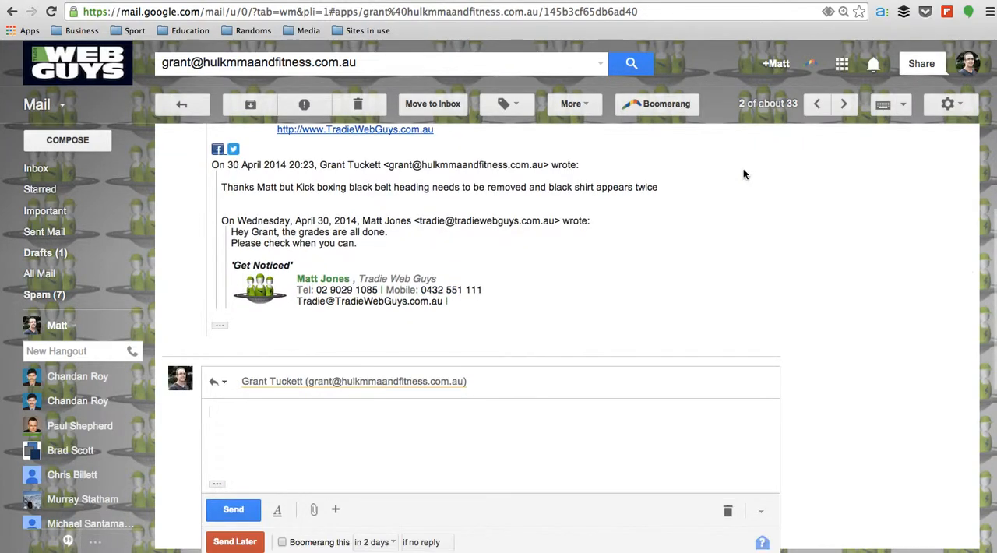
pyautogui.scroll(5, 444, 417)
pyautogui.scroll(-5, 444, 420)
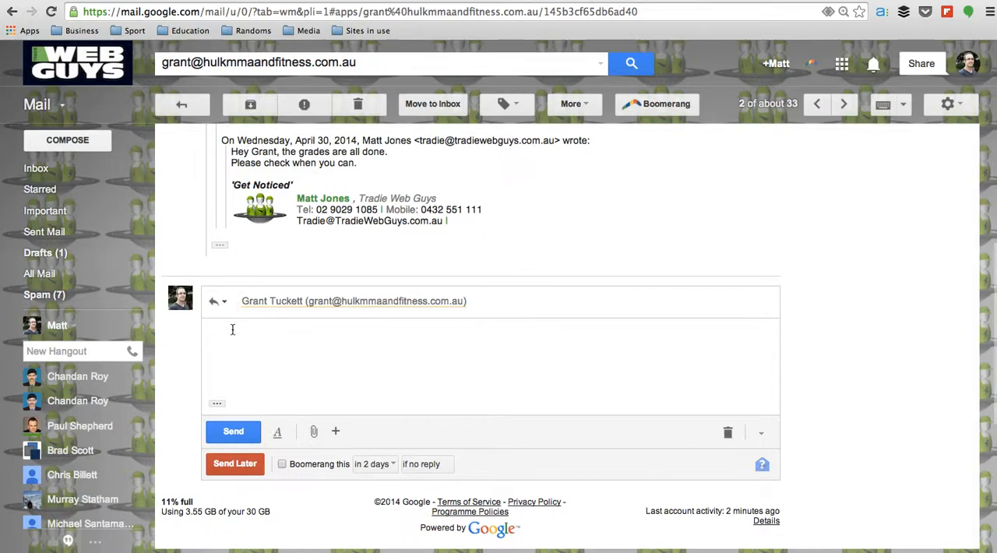
pyautogui.scroll(5, 691, 282)
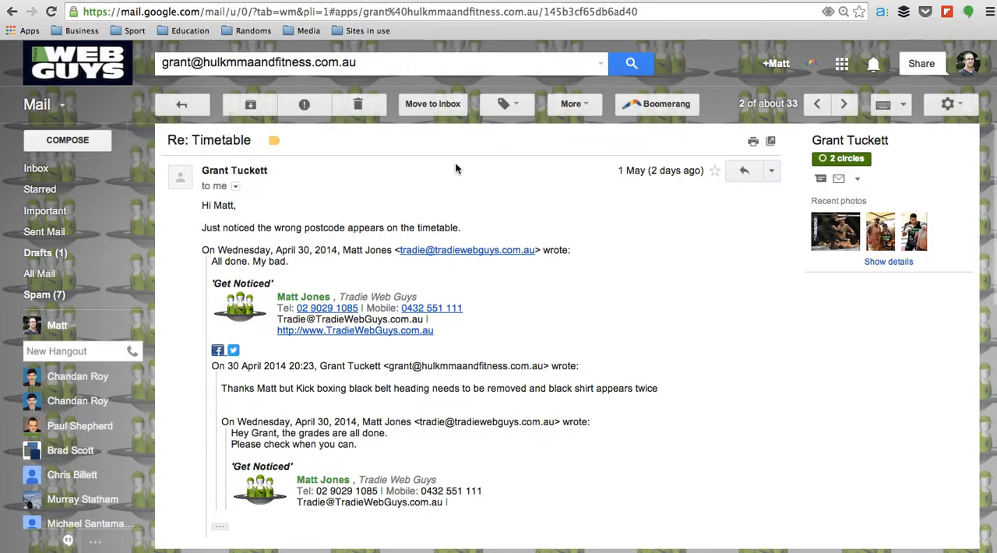
pyautogui.scroll(-5, 555, 257)
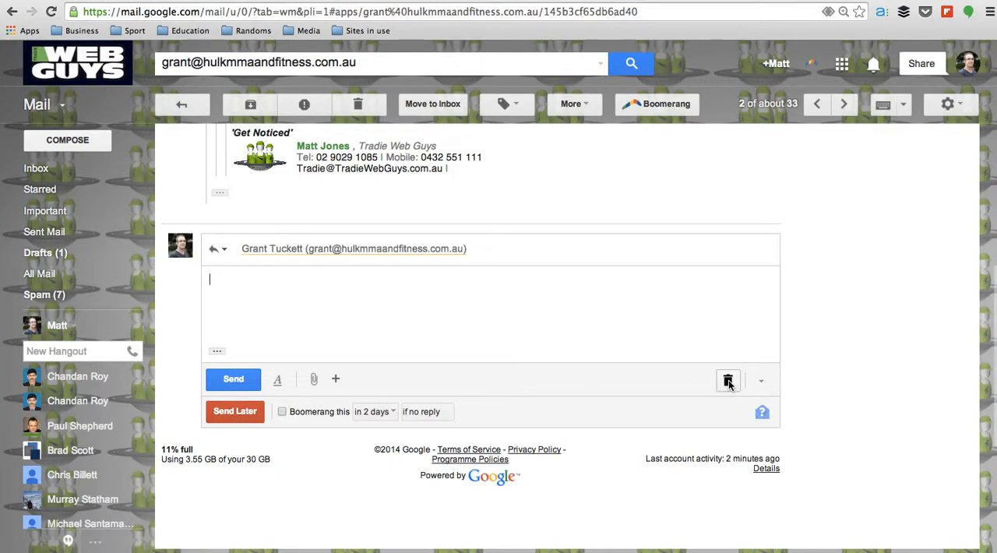
pyautogui.click(729, 387)
pyautogui.scroll(10, 274, 177)
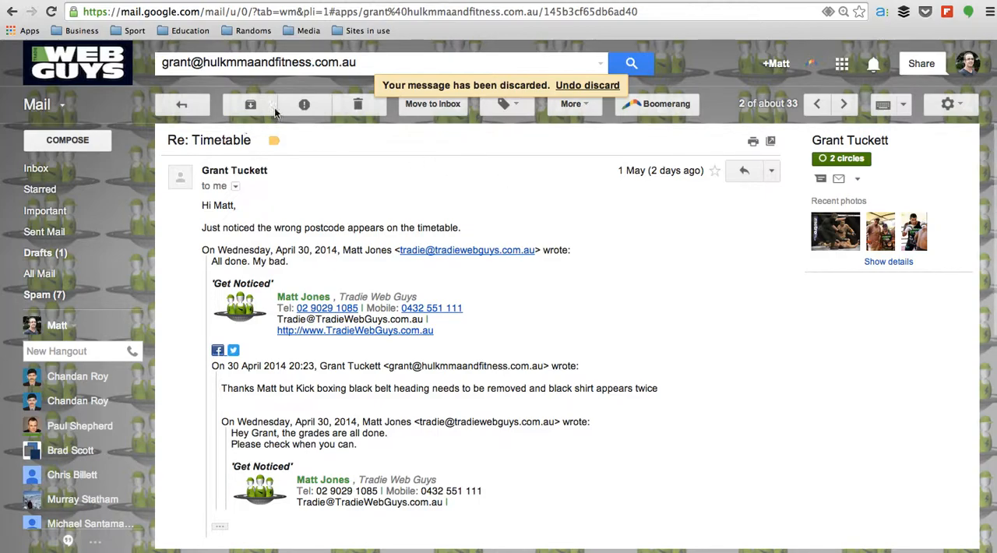
# Move the archived "Re: Timetable" conversation back to the inbox and reopen it from there
pyautogui.click(446, 106)
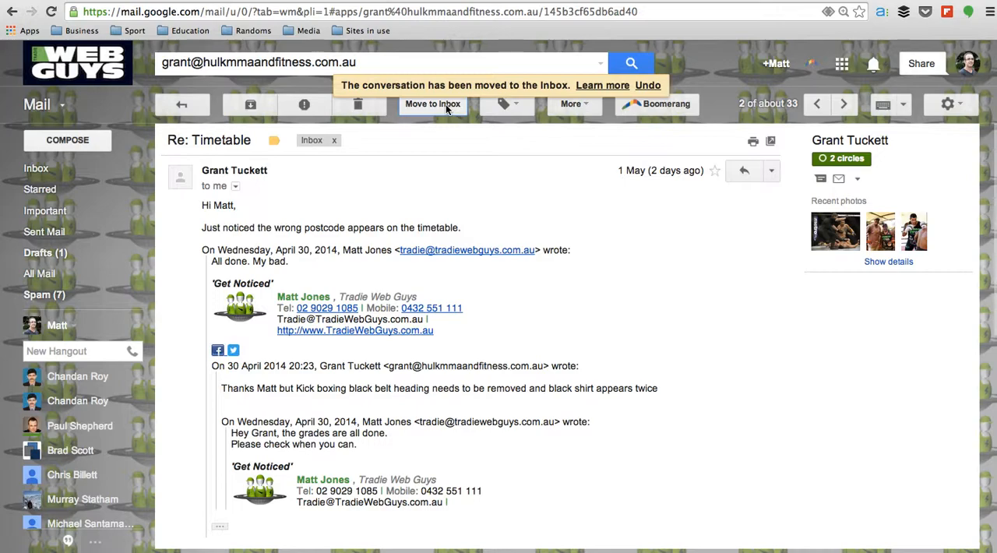
pyautogui.click(84, 176)
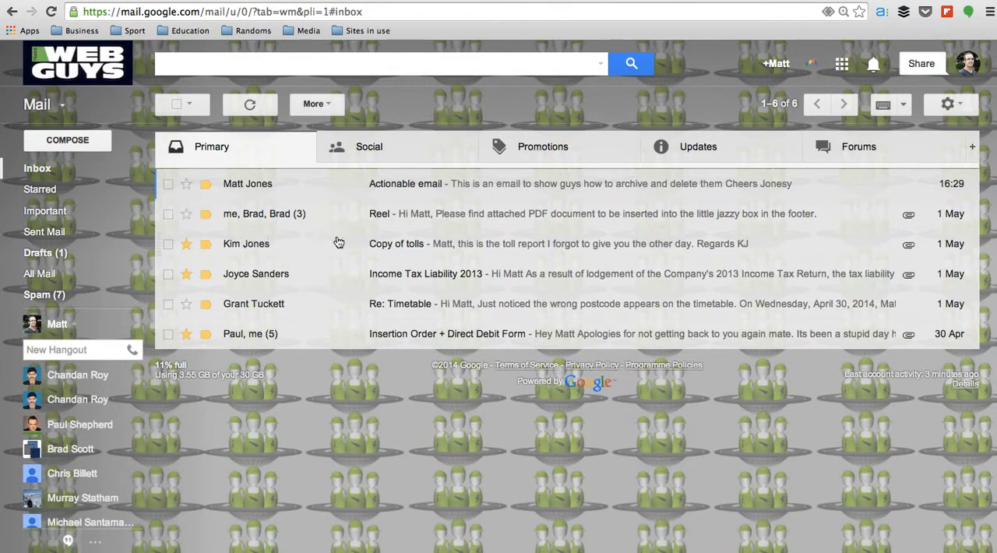
pyautogui.click(270, 310)
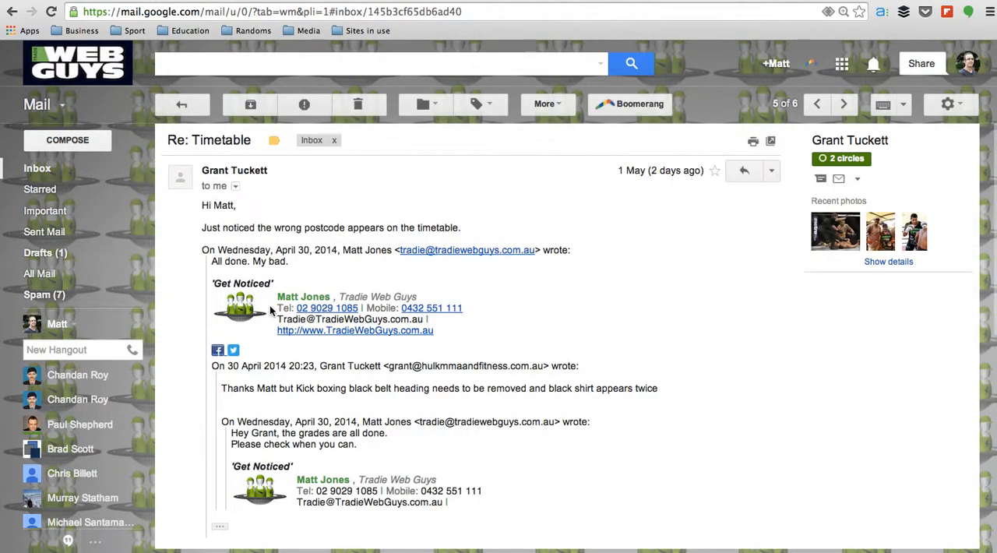
# Reply with "No worries", the recipient's first name, and "That has been sorted. Stand by for the update.", using the send-and-archive option
pyautogui.click(746, 170)
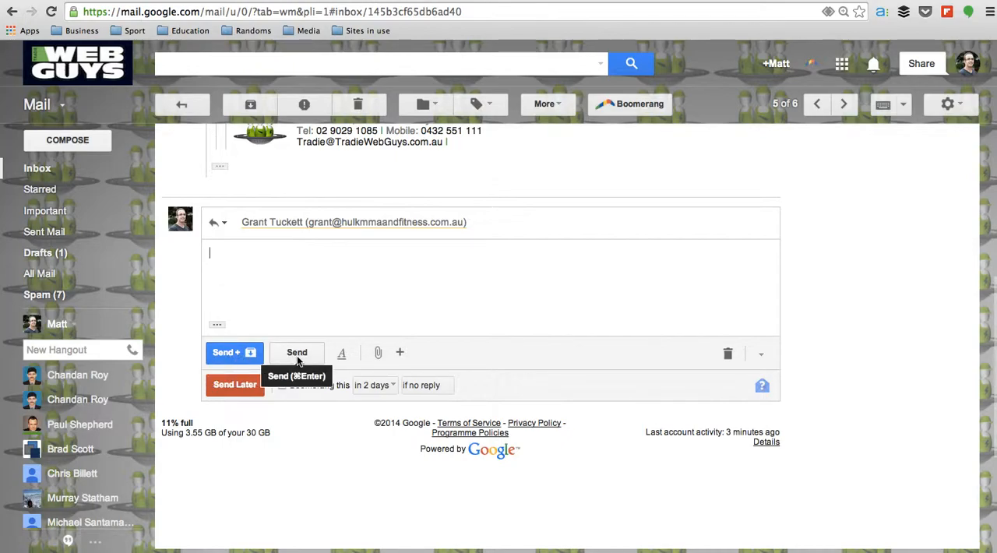
pyautogui.write('No ')
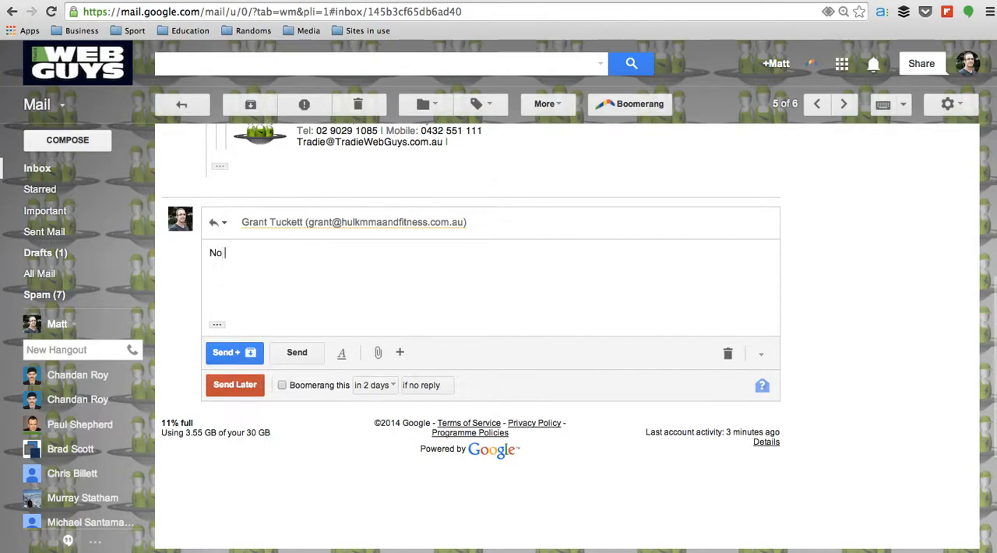
pyautogui.write('worries Grant.')
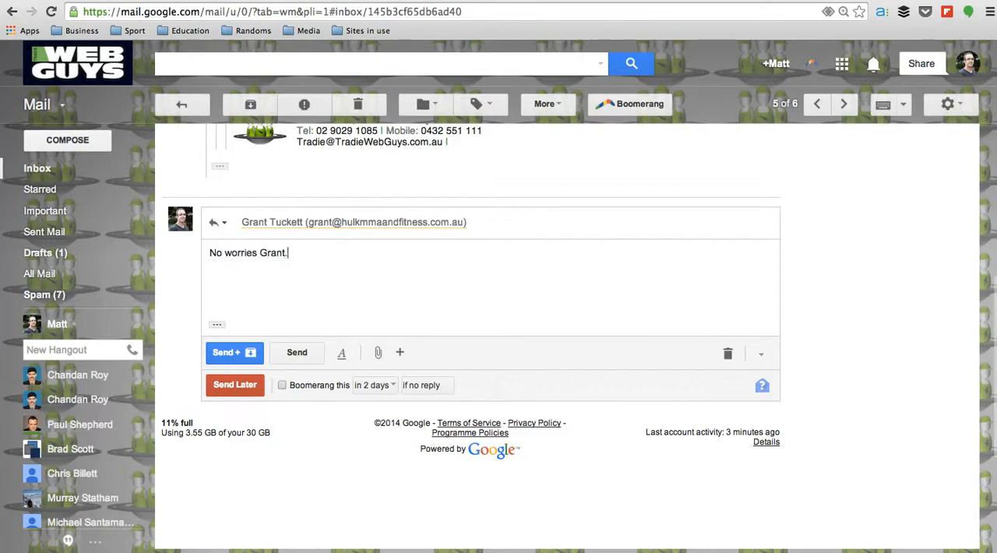
pyautogui.write(' That has been sorted ')
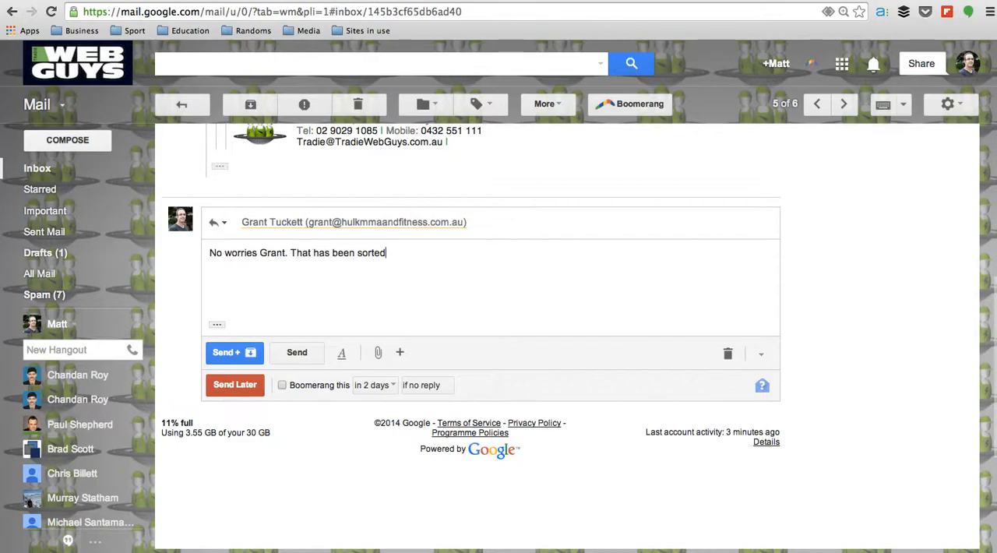
pyautogui.write('. Stand by for the ')
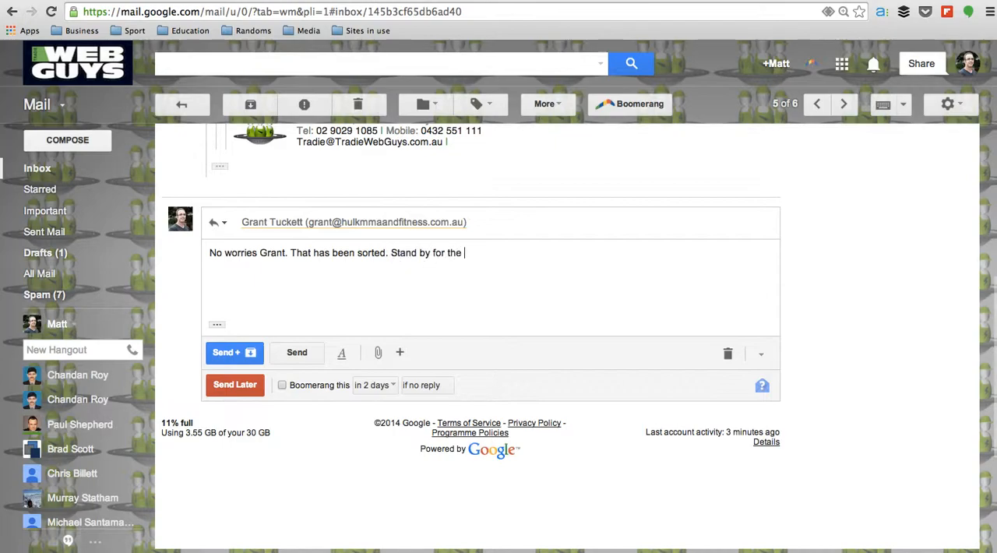
pyautogui.write('update.')
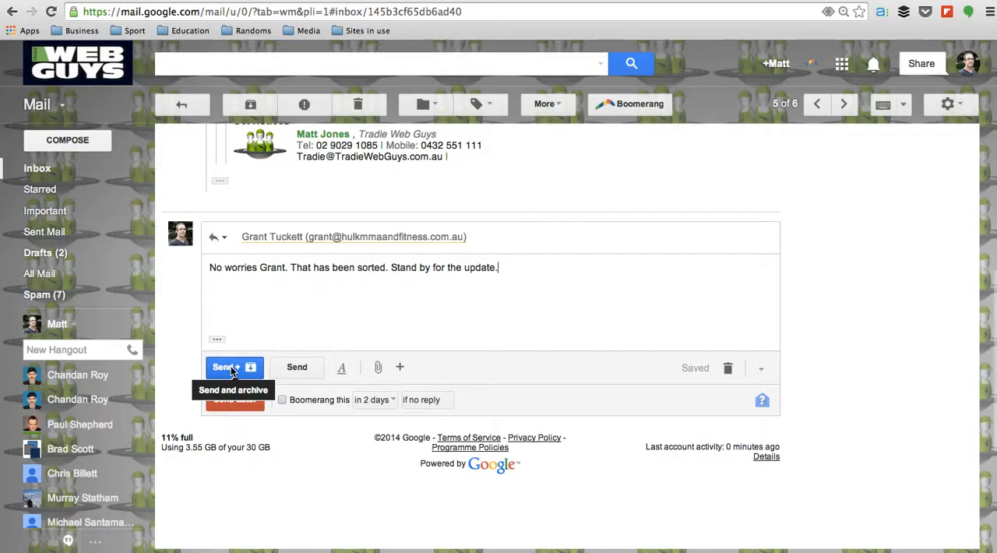
pyautogui.click(231, 366)
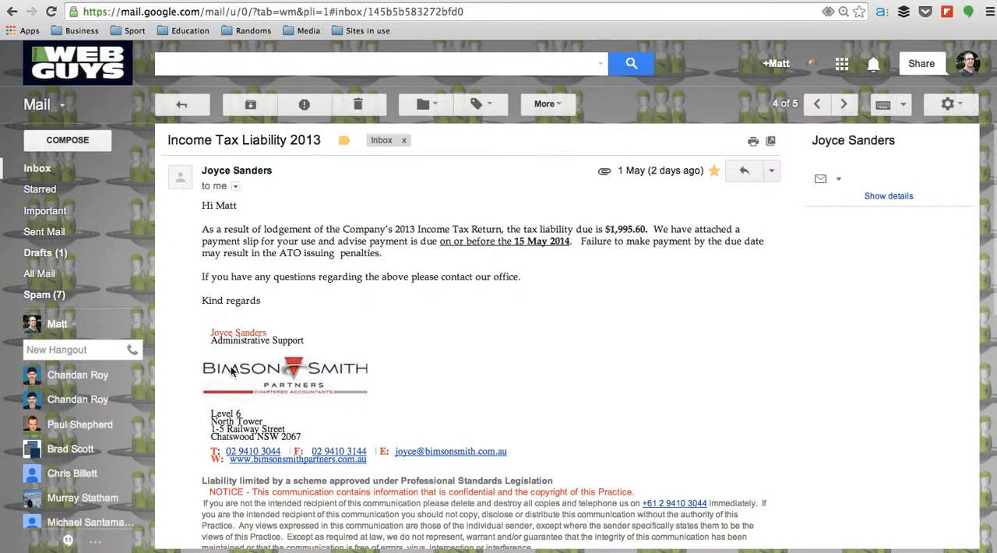
# Return to the inbox, open the "Actionable email" message and delete it
pyautogui.click(71, 165)
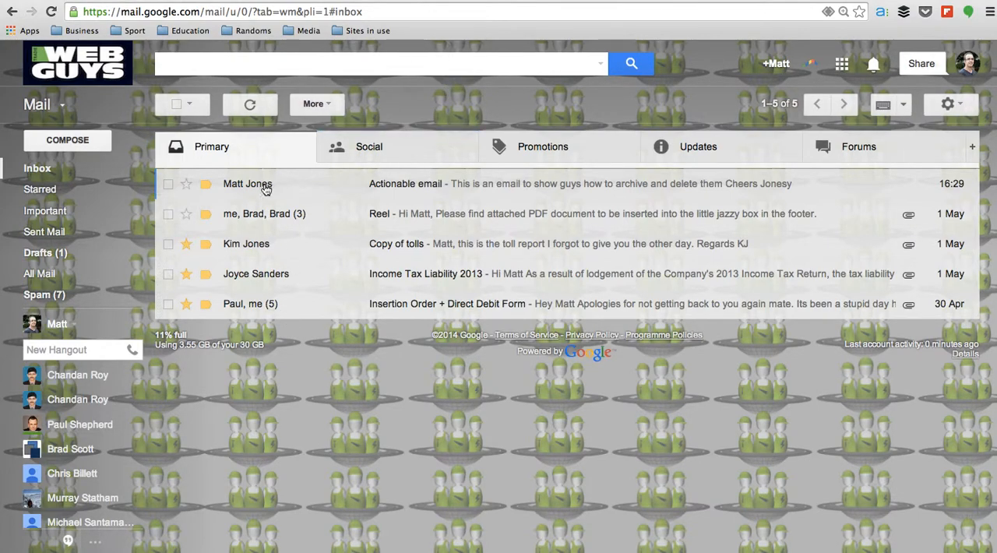
pyautogui.moveTo(266, 189)
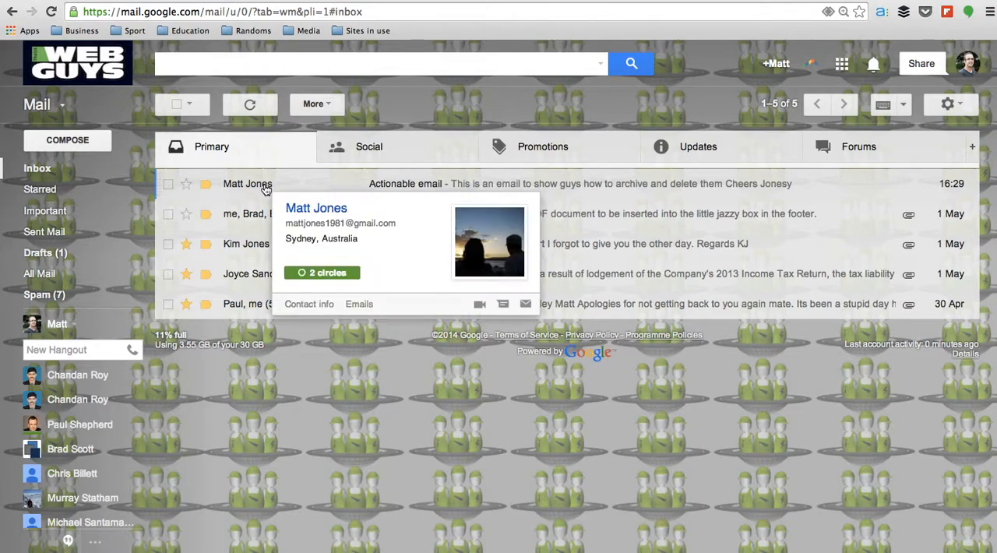
pyautogui.click(263, 185)
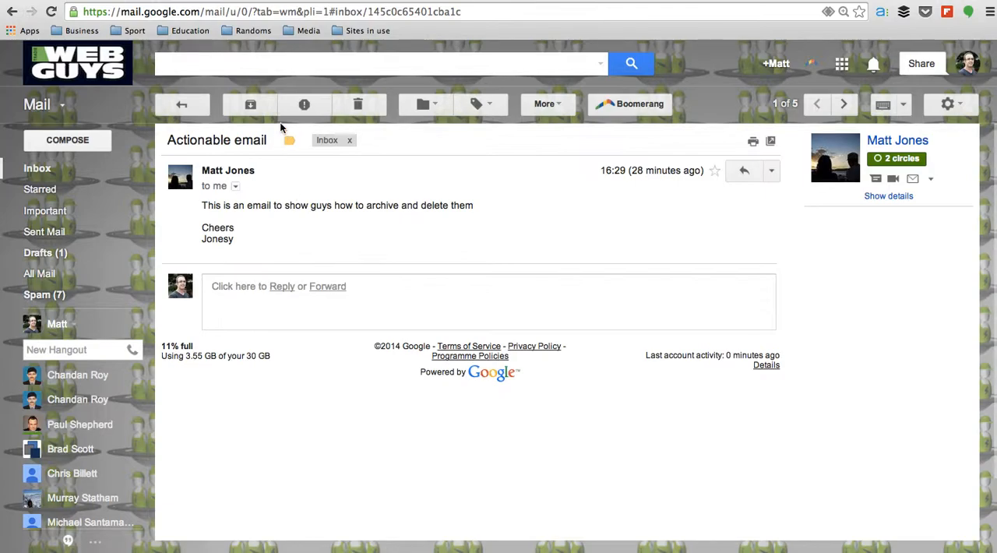
pyautogui.click(358, 104)
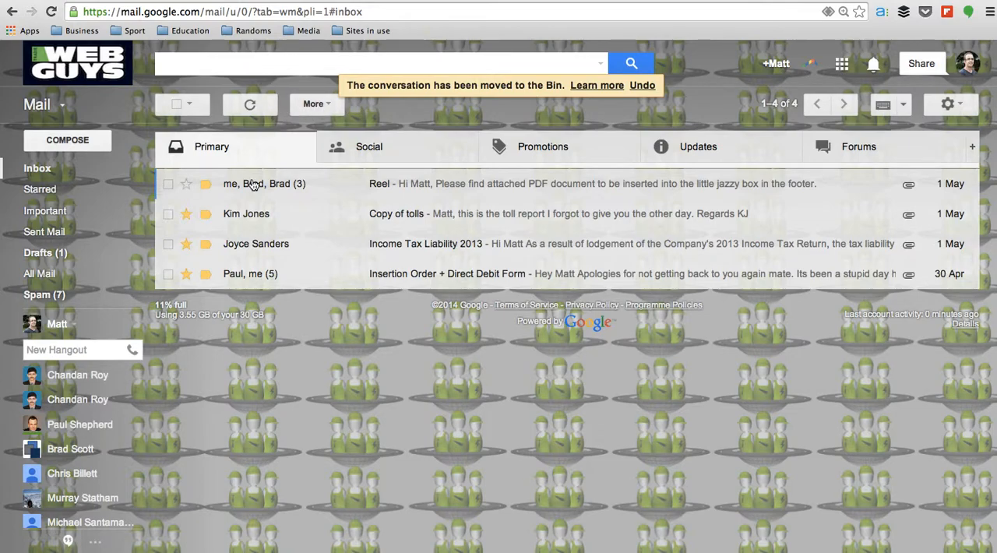
pyautogui.moveTo(252, 183)
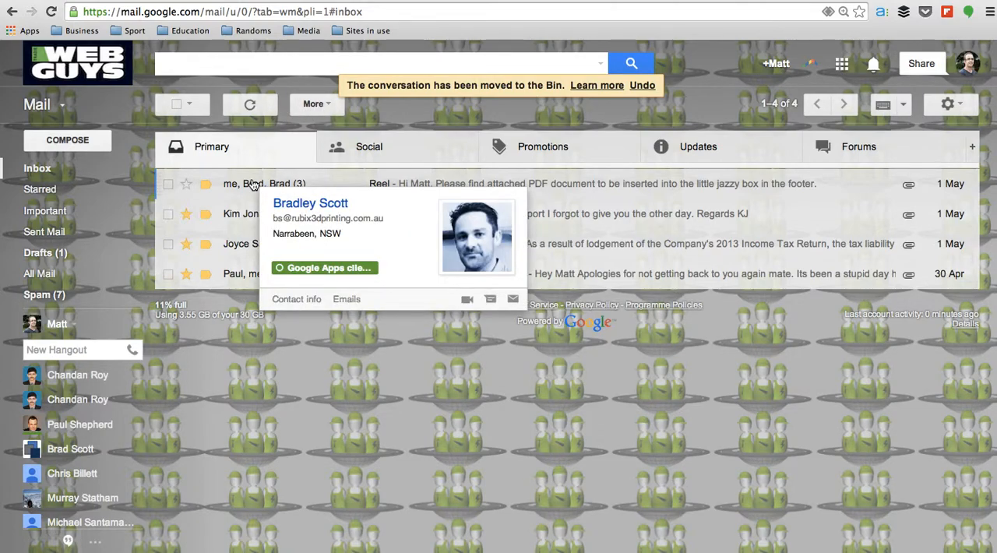